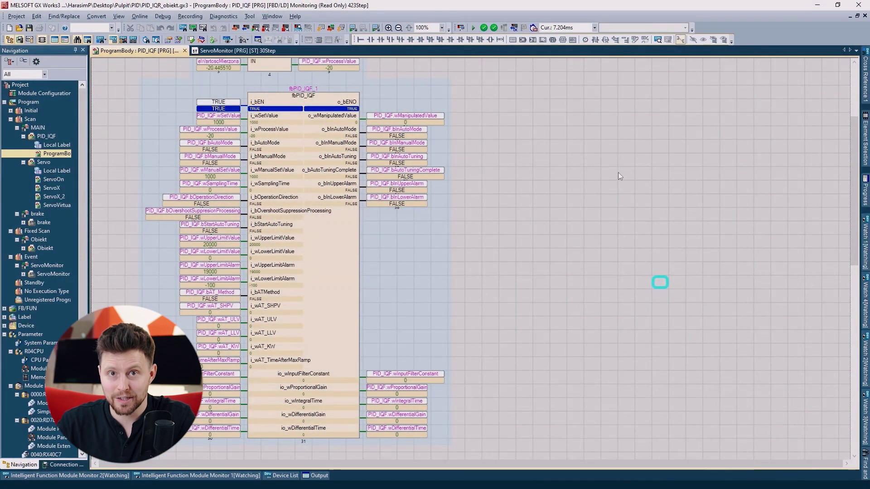
Send PID_IQF.wProcessValue (D6002) to a realtime wave display and start monitoring it
right_click(189, 130)
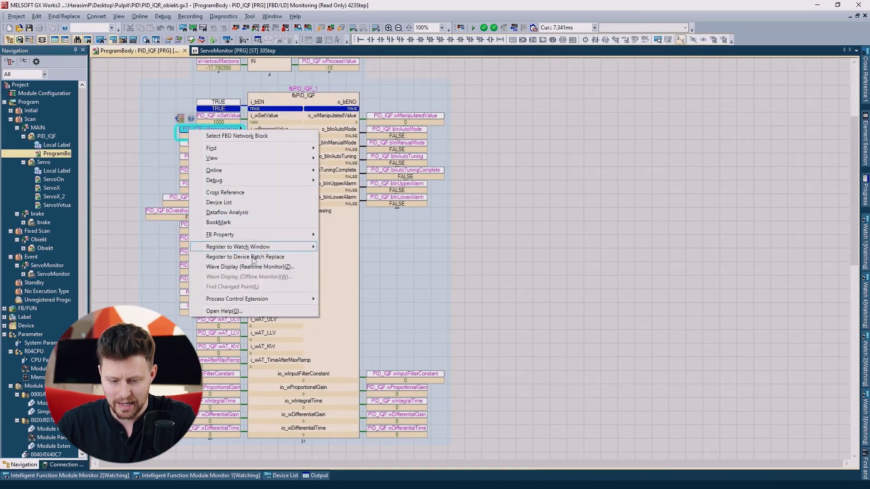
click(277, 268)
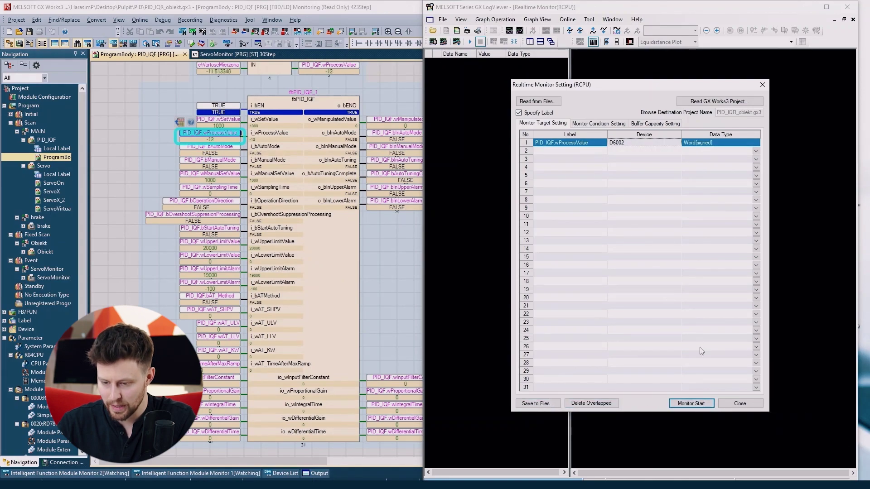
click(698, 404)
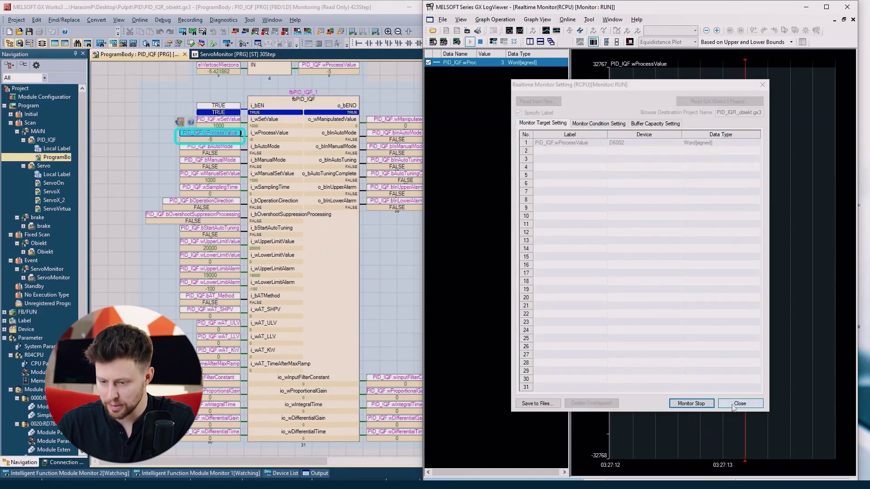
click(736, 405)
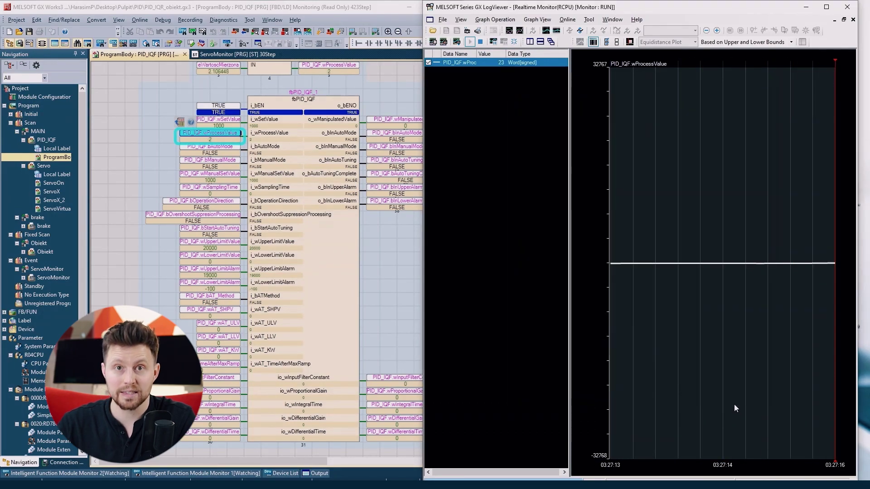
Add wManipulatedValue (D6019) to the wave display, agreeing to stop the running monitor
click(386, 238)
click(386, 238)
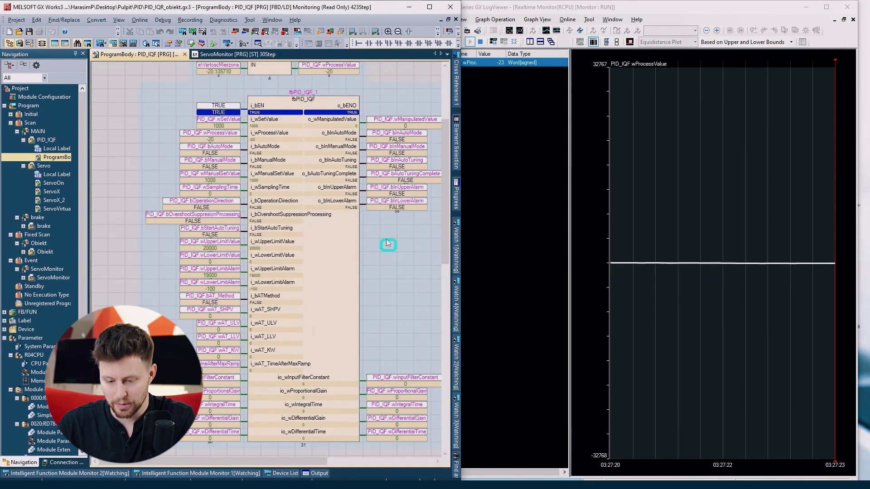
right_click(405, 122)
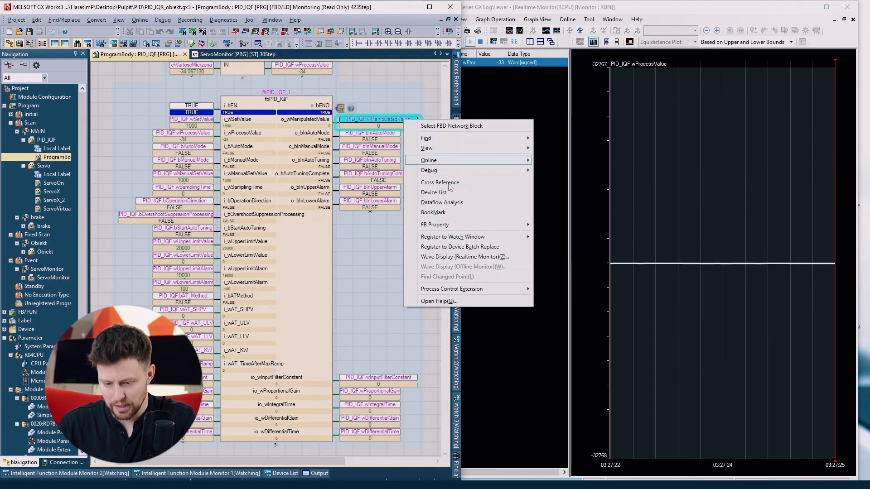
click(479, 256)
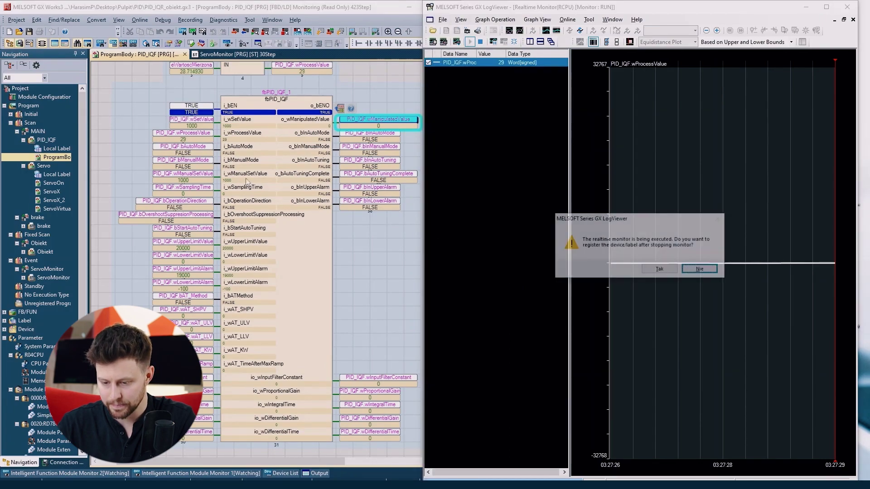
click(660, 269)
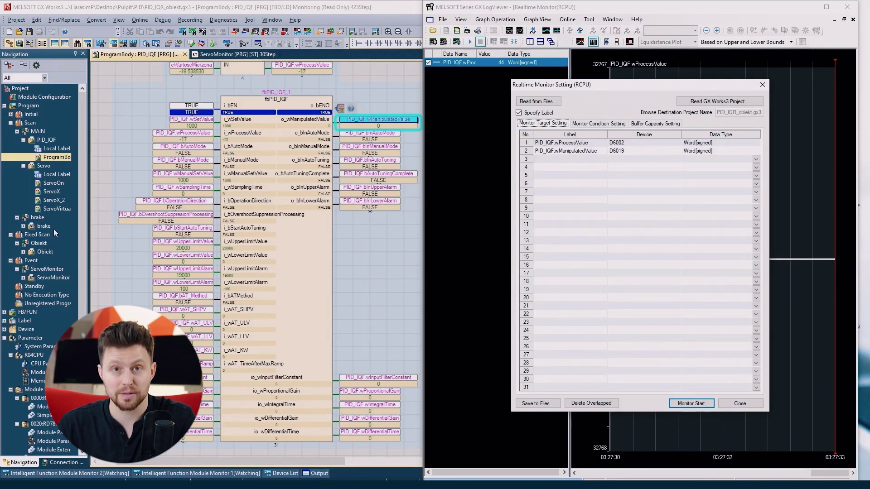
Add the wSetValue (D6001) and bManualMode (D6000.1) labels to the wave display
click(192, 122)
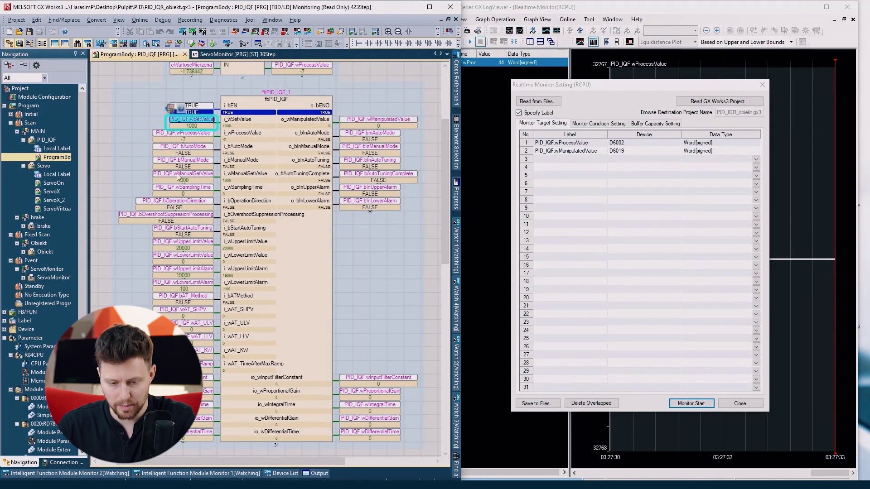
click(195, 162)
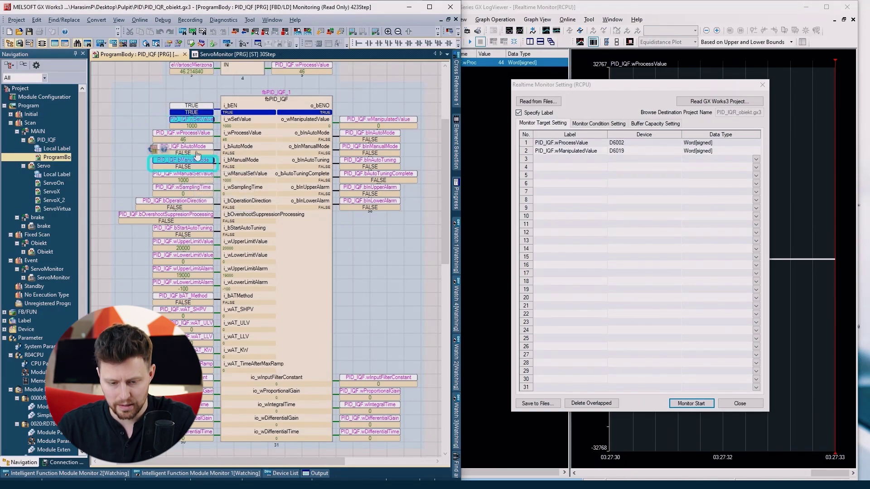
right_click(198, 163)
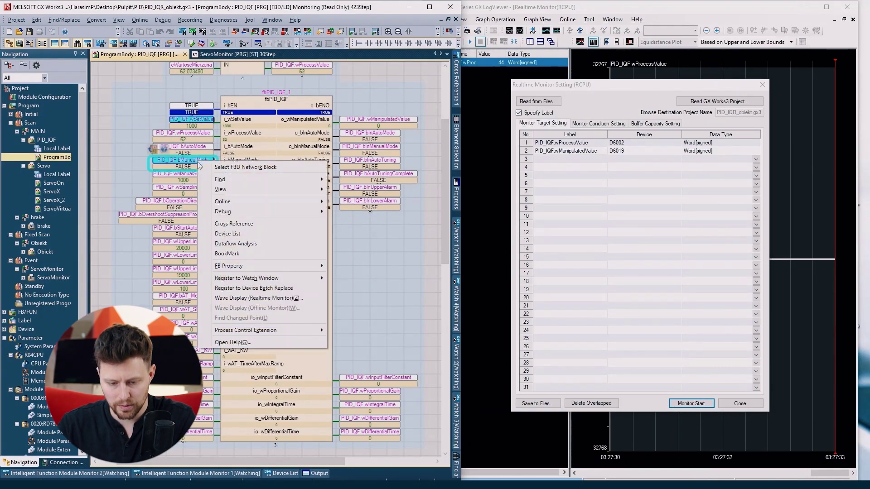
click(269, 298)
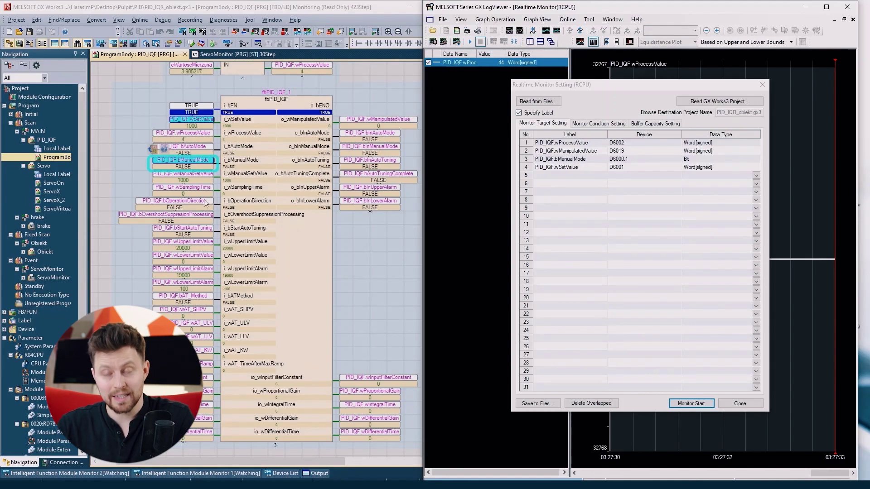
click(231, 54)
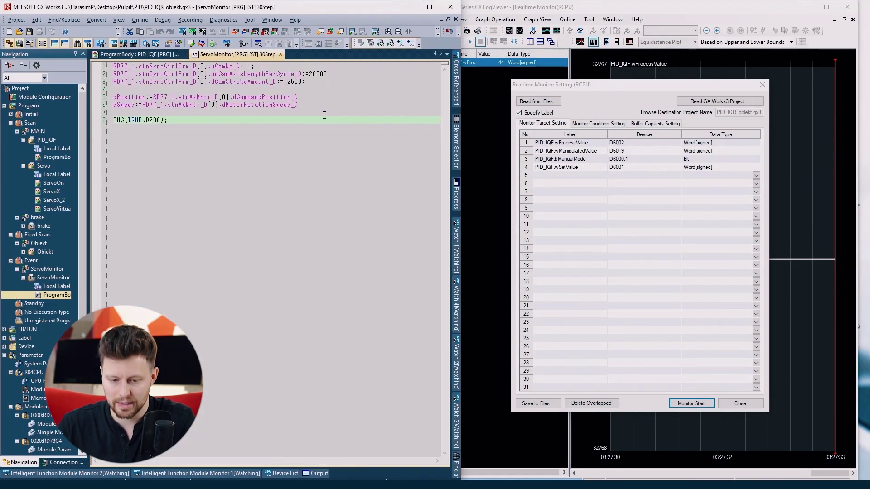
Add the ServoMonitor dPosition variable to the realtime wave display
drag(318, 105, 92, 103)
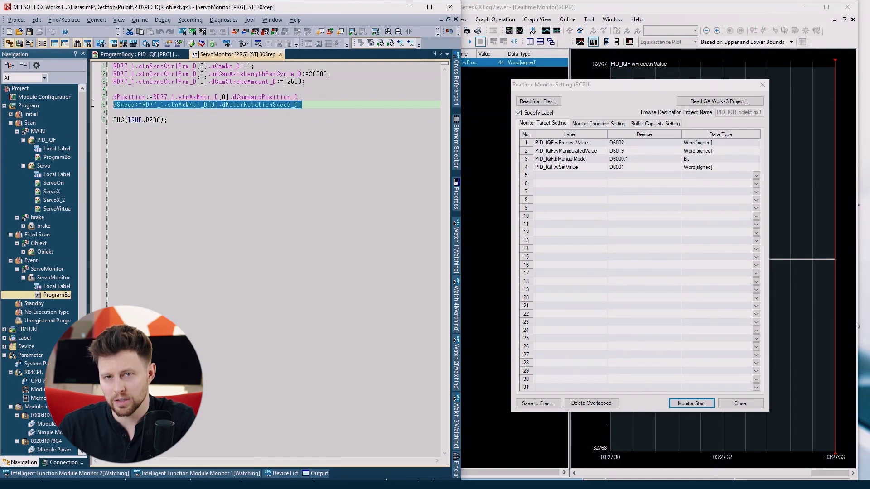
drag(310, 97, 114, 97)
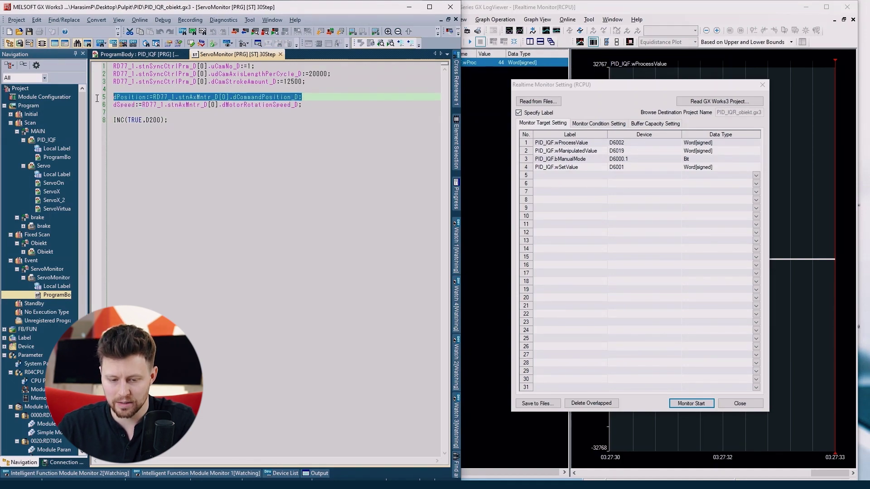
right_click(244, 95)
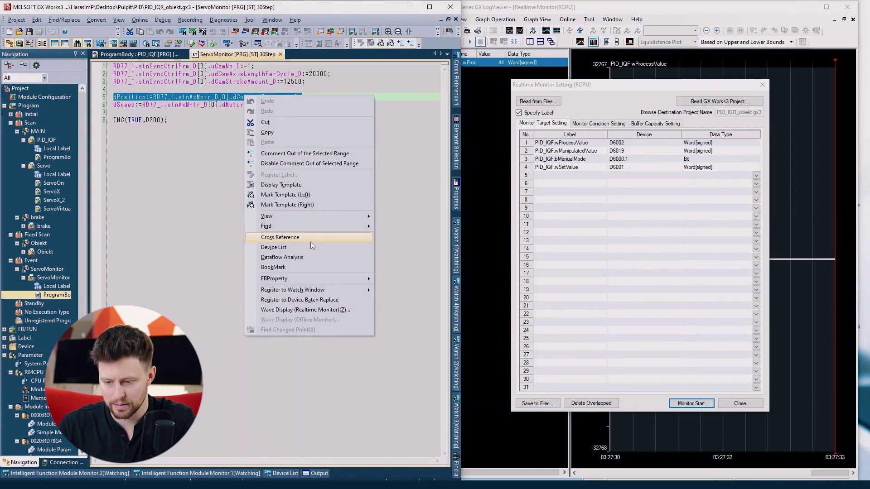
click(306, 310)
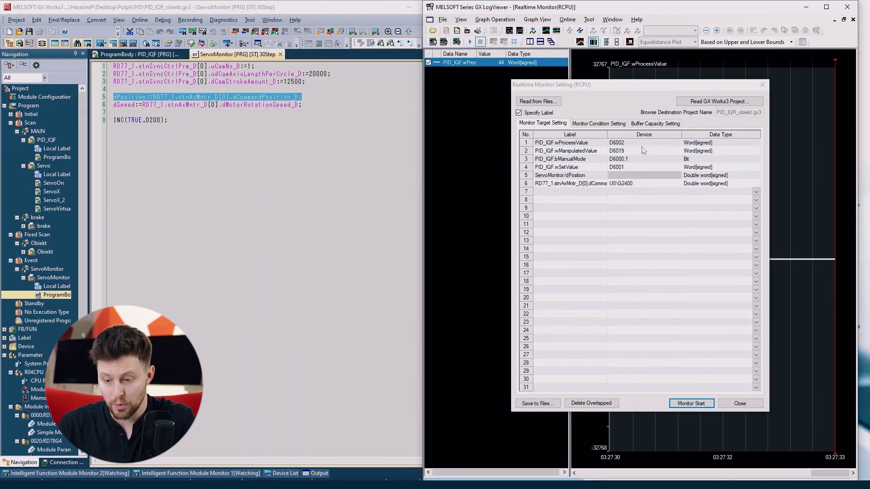
click(158, 120)
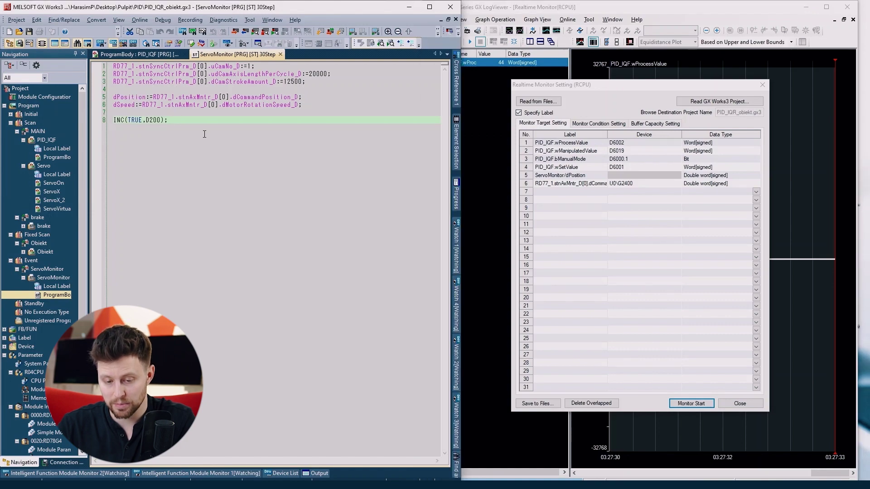
Enter device D200 in row 7 of the monitor settings and start monitoring all items
click(581, 192)
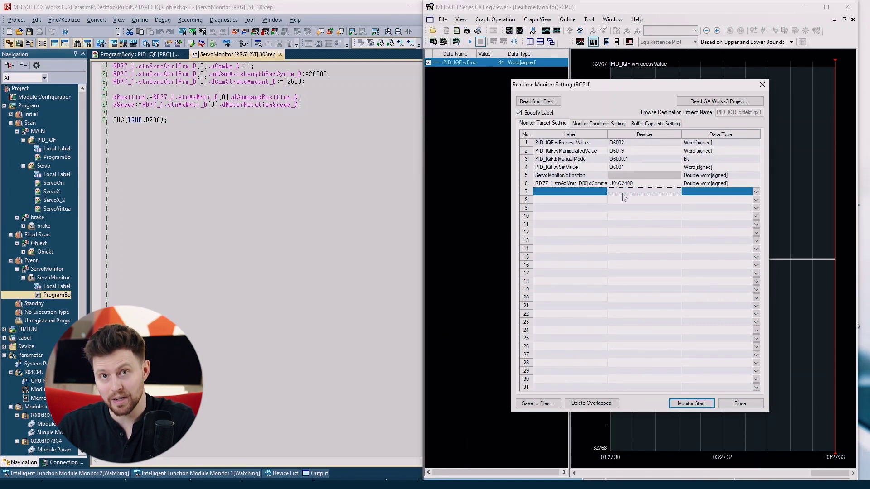
click(642, 193)
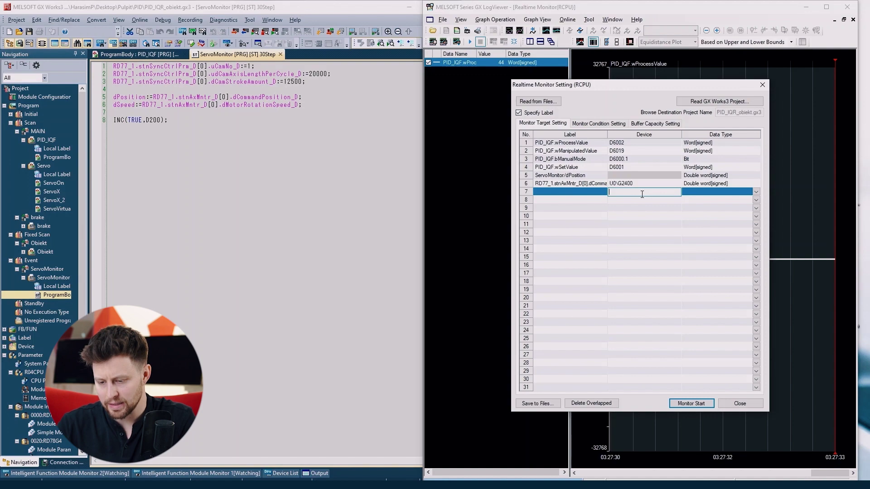
text(D200)
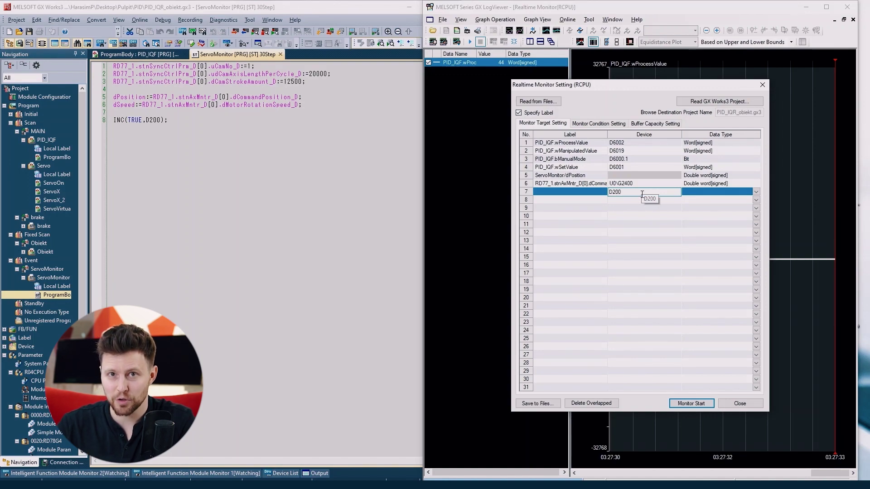
key(Return)
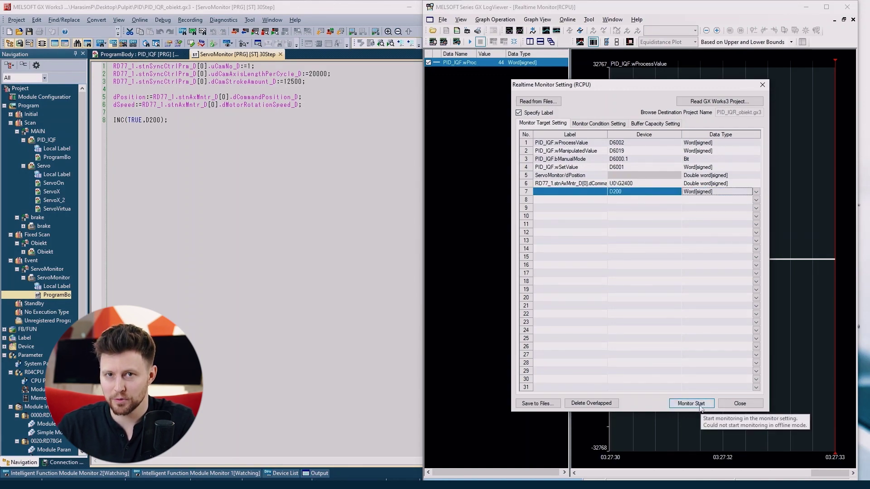
click(699, 405)
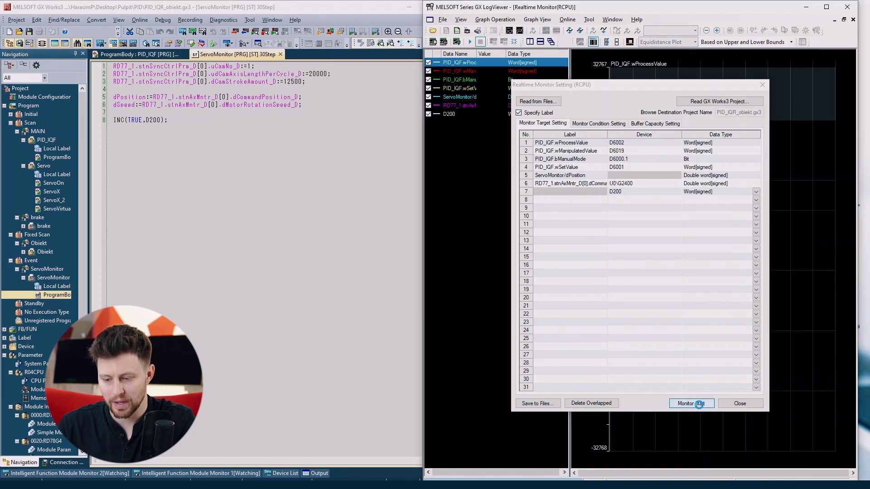
Stop and restart the realtime monitor, then pause it to freeze the seven traces
click(149, 55)
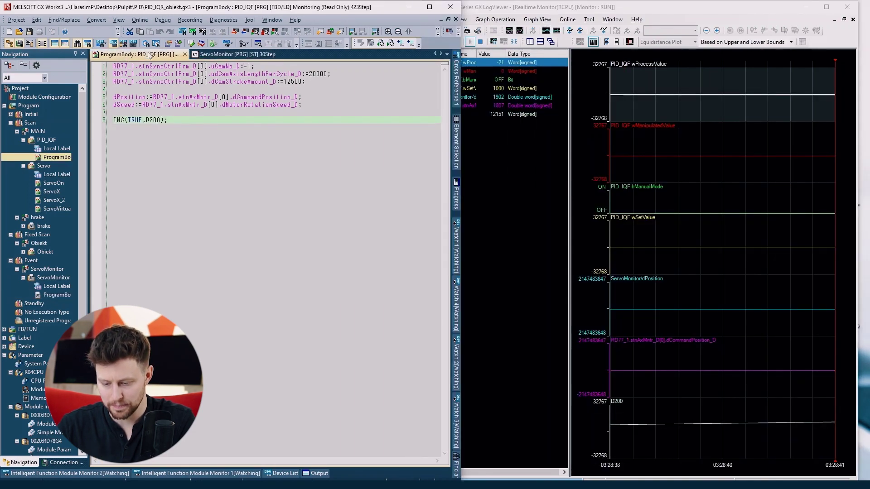
click(496, 44)
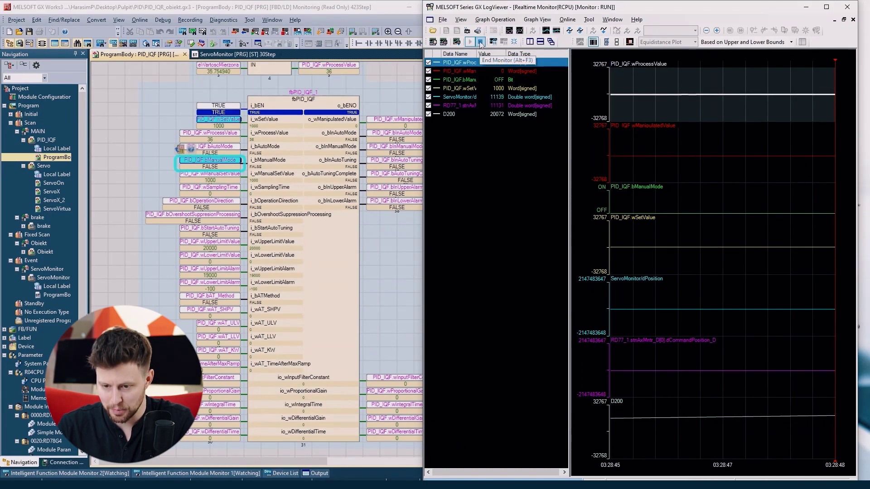
click(480, 44)
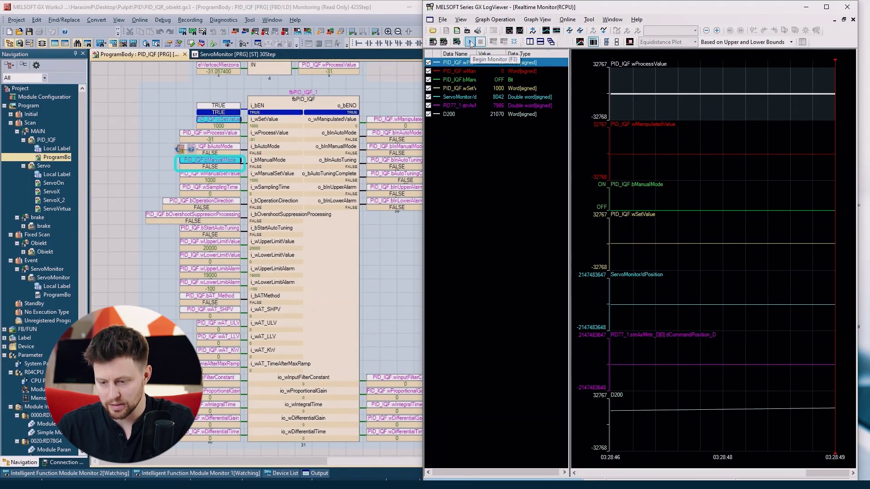
click(470, 42)
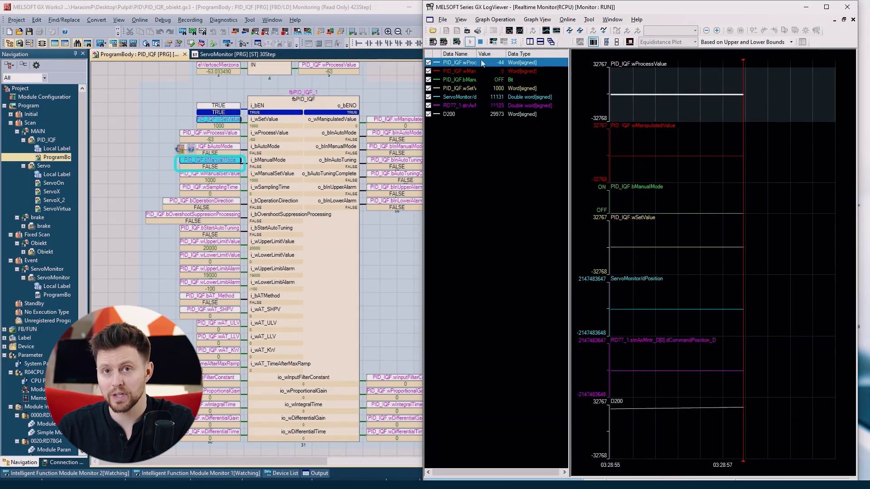
click(493, 45)
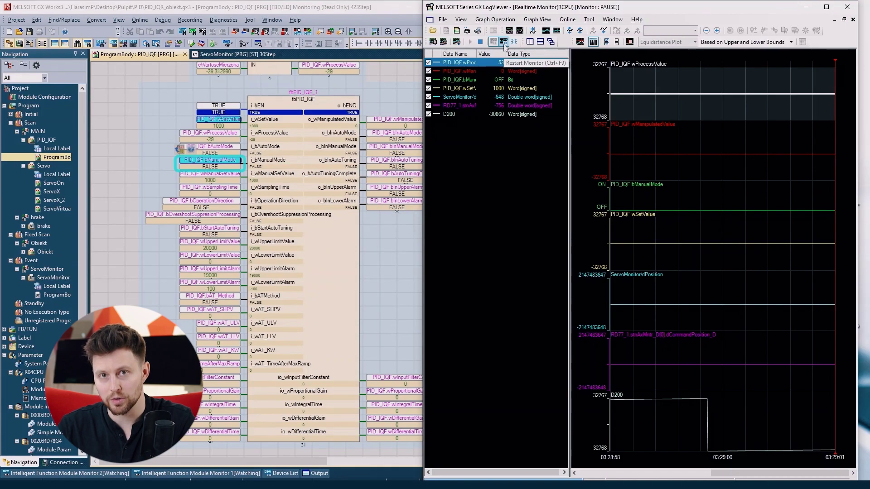
Delete the recorded graph, restart the monitor, and pause on the new capture
click(514, 42)
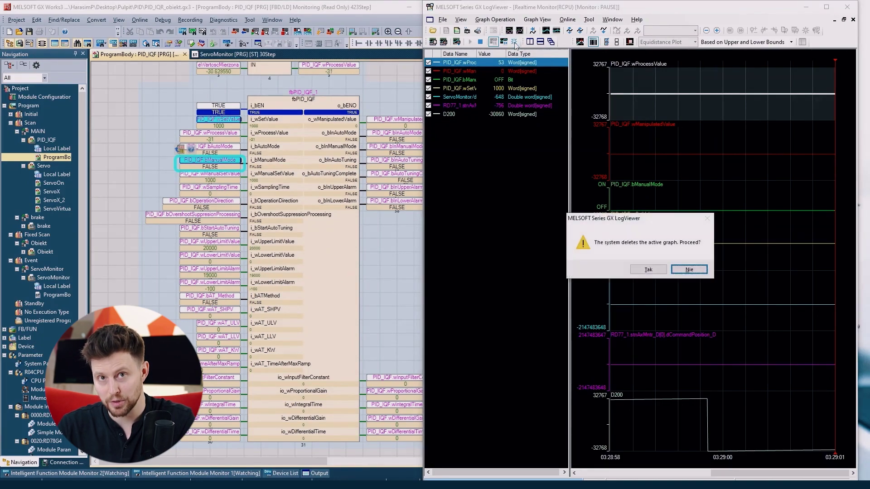
click(652, 270)
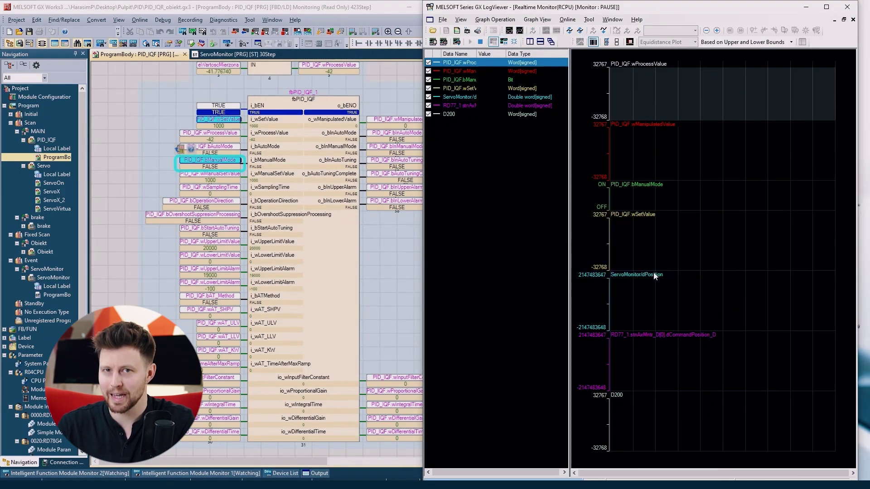
click(503, 42)
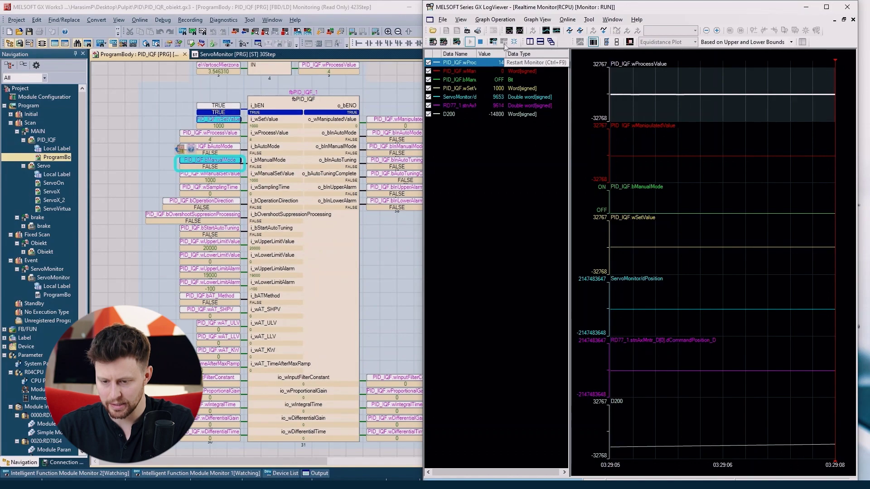
click(493, 41)
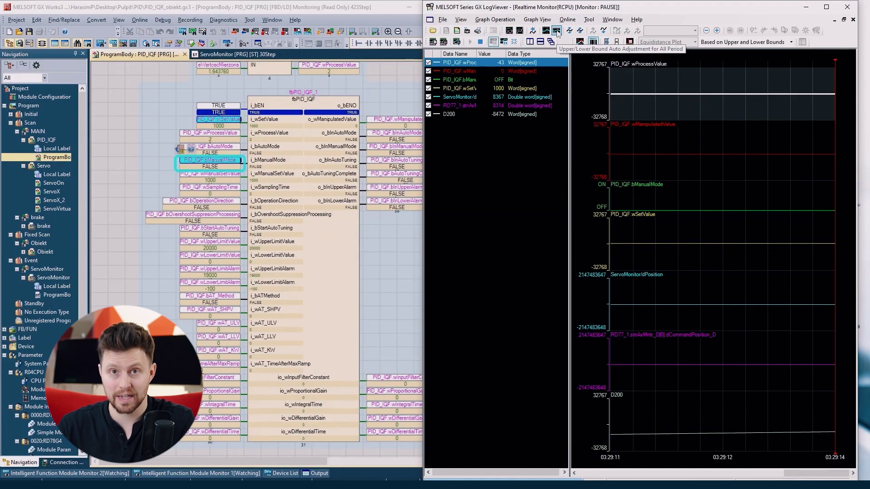
Auto-adjust all trace bounds for the whole period and then for the visible window
click(556, 30)
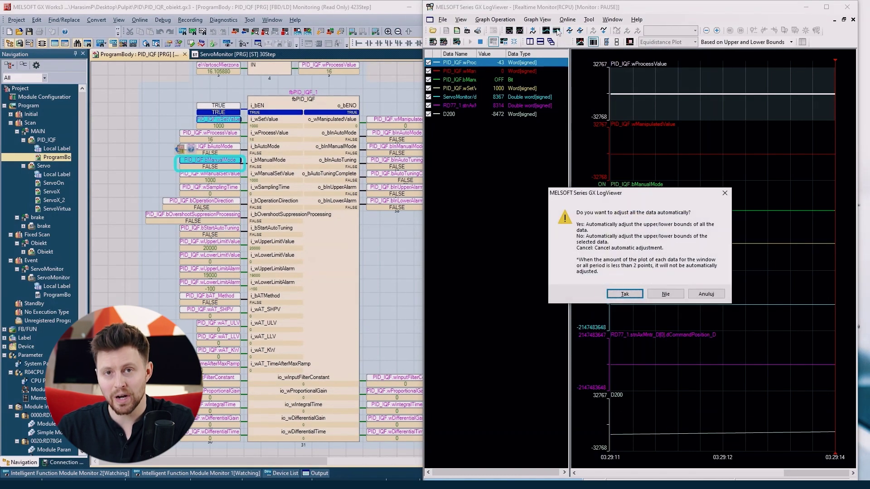
click(629, 293)
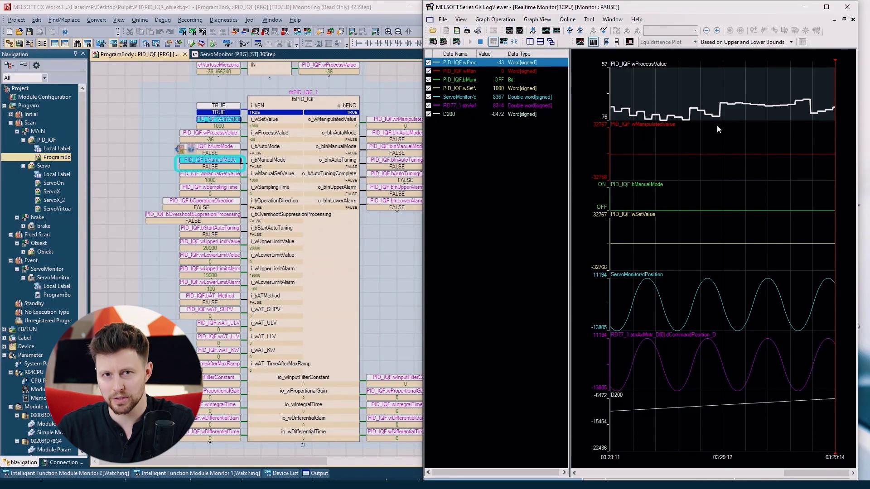
click(545, 31)
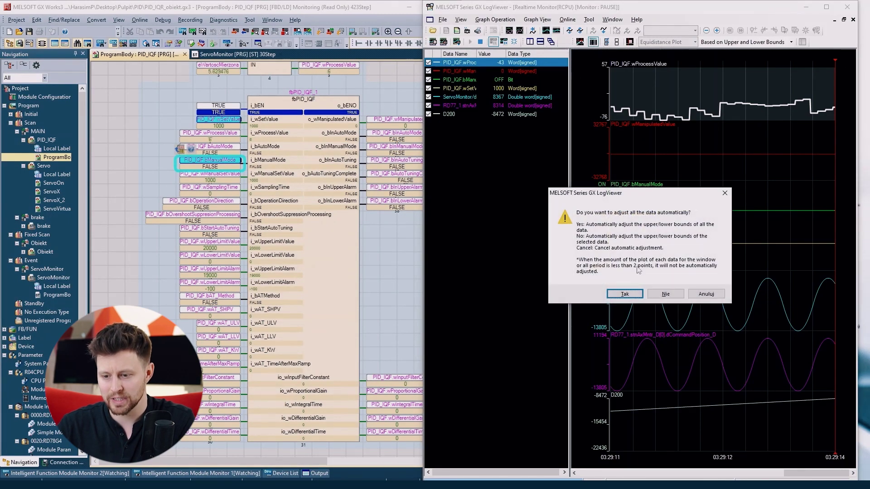
click(625, 294)
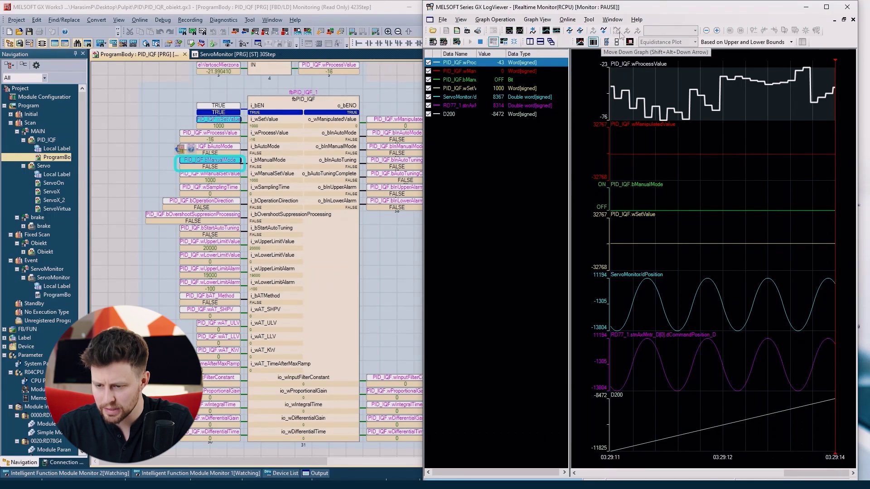
Rescale the time axis and scroll to show the capture from 03:29:01 to 03:29:09
click(717, 30)
click(717, 30)
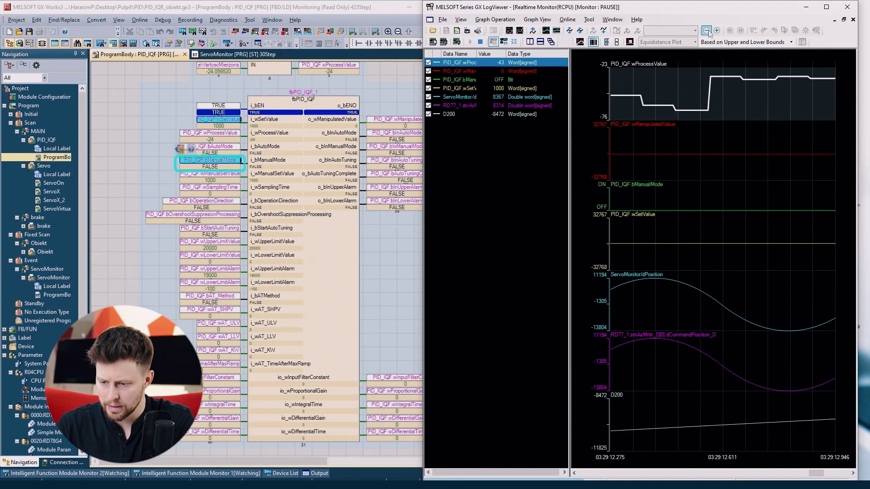
click(706, 30)
click(706, 30)
click(706, 31)
click(707, 32)
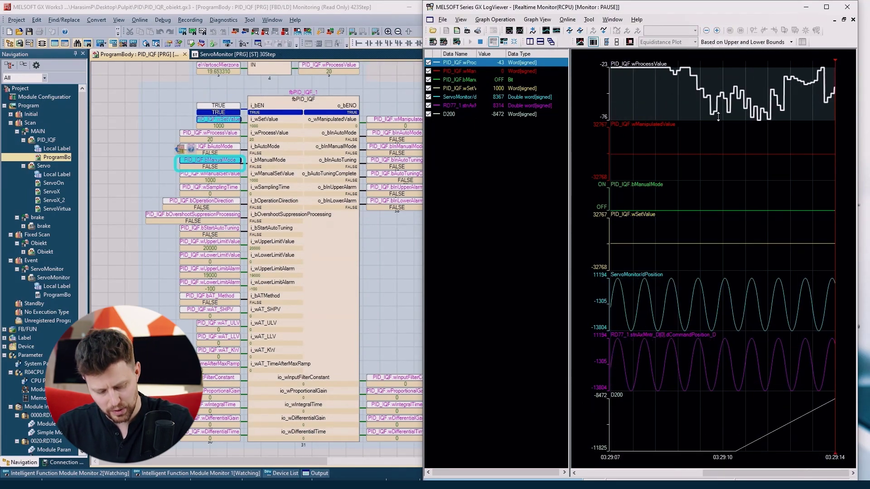
scroll(692, 108, up, 3)
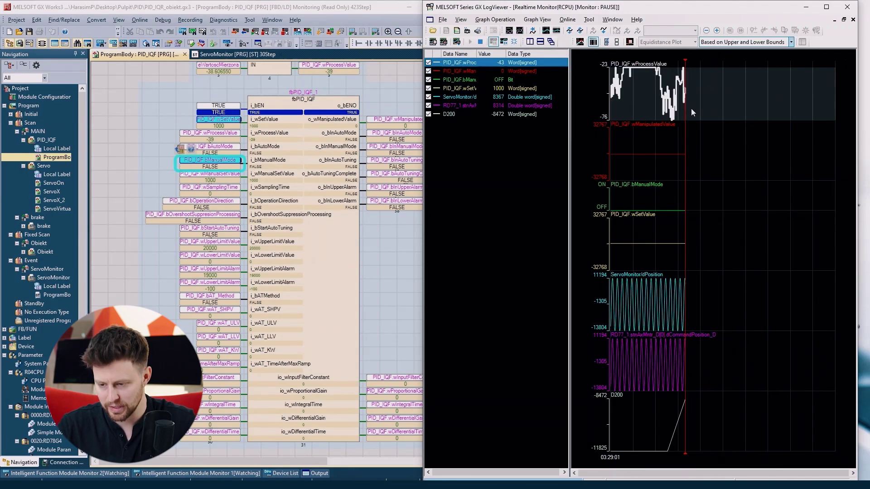
scroll(691, 108, down, 3)
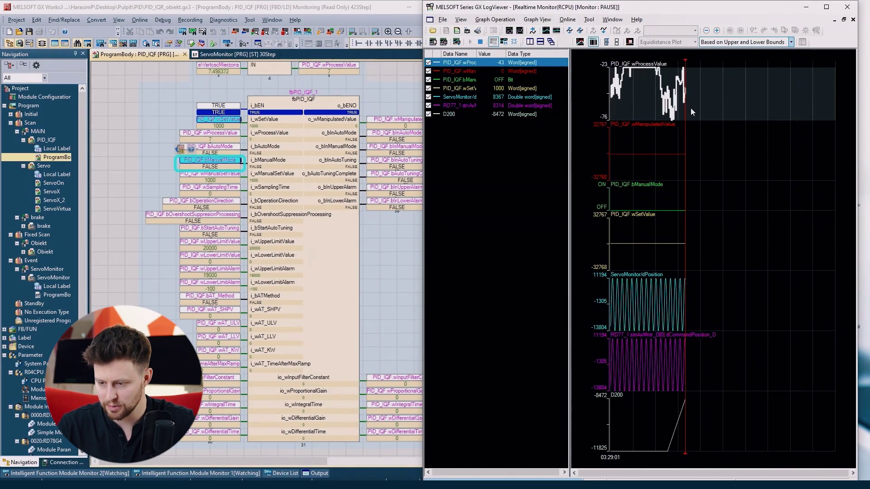
Refit all trace bounds automatically and widen the wProcessValue graph three times
click(557, 31)
click(614, 294)
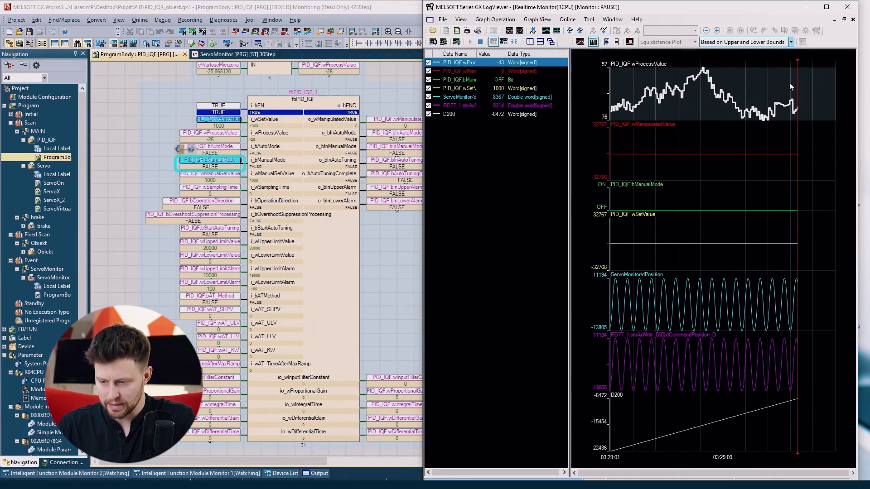
click(569, 31)
click(570, 30)
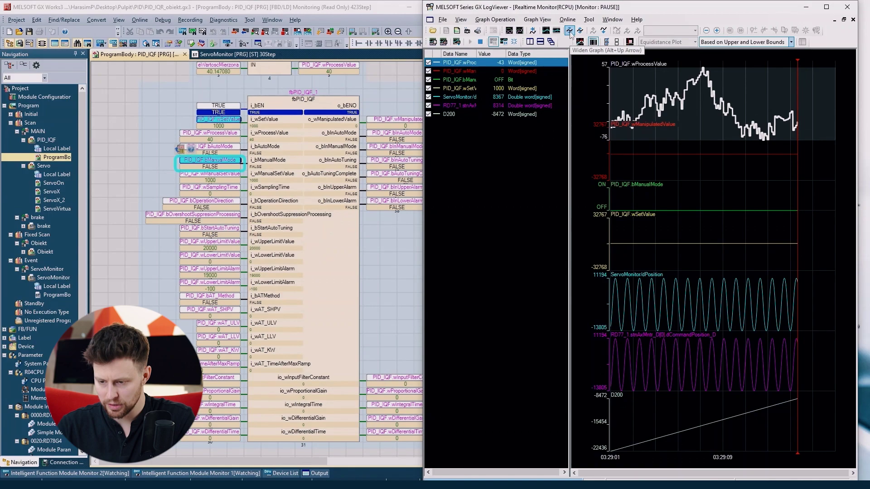
click(569, 31)
Narrow the wProcessValue graph back and return it to the top position
click(580, 30)
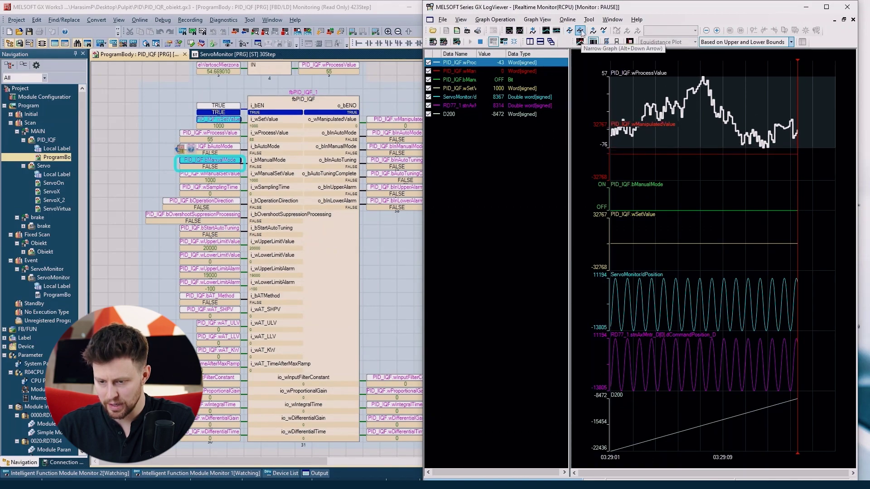
click(580, 31)
click(580, 31)
scroll(709, 109, down, 2)
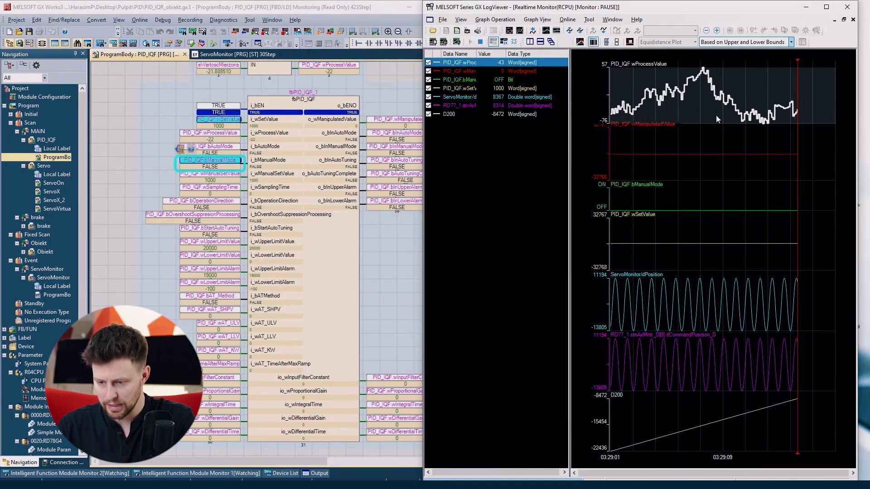
mouse_move(713, 123)
mouse_down()
mouse_move(710, 105)
mouse_move(710, 116)
mouse_up()
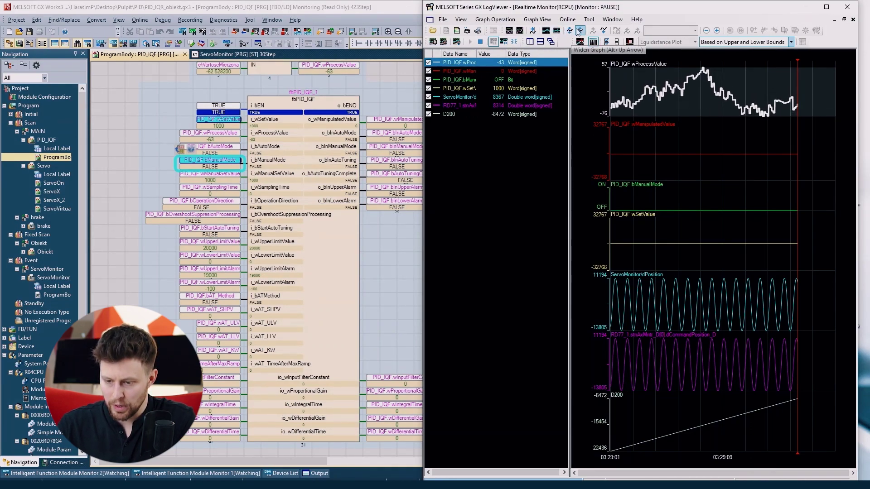
click(604, 30)
click(604, 30)
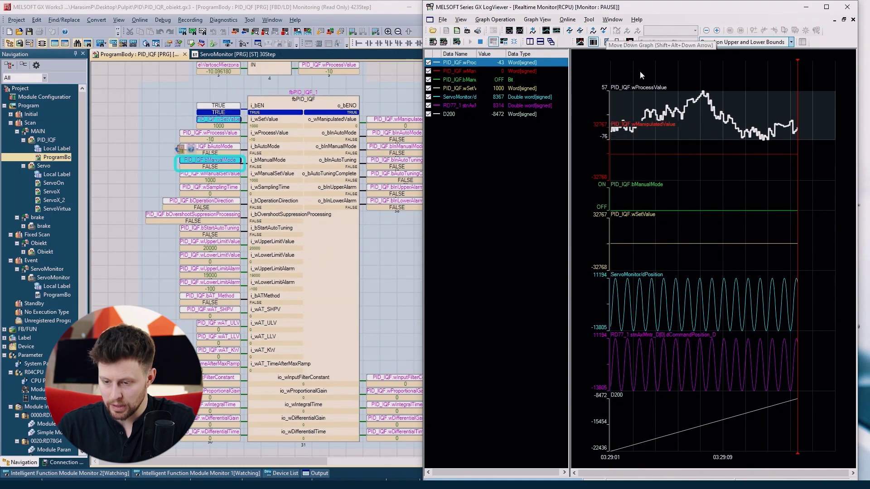
drag(675, 92, 675, 76)
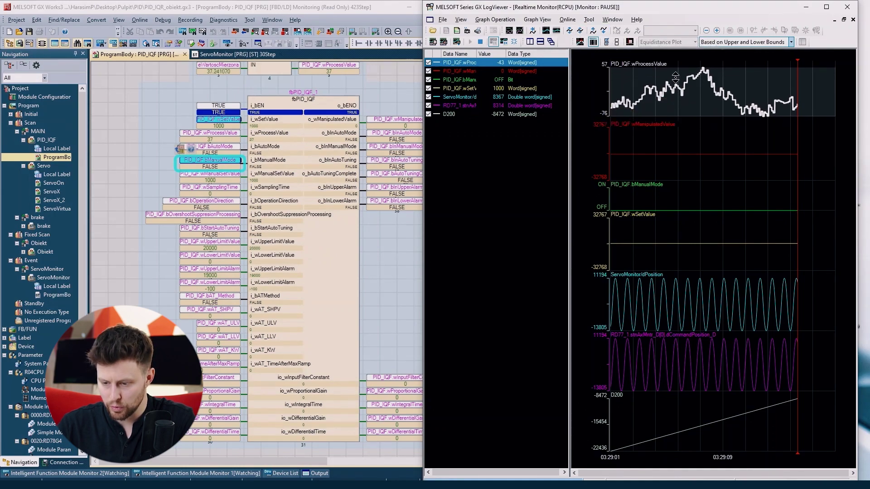
Set the wProcessValue axis upper bound to 3000 and lower bound to -100
click(605, 65)
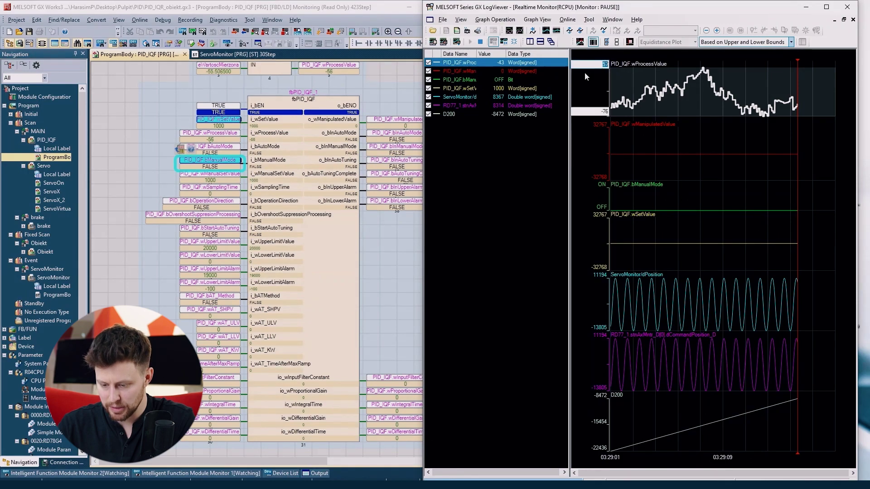
text(3000)
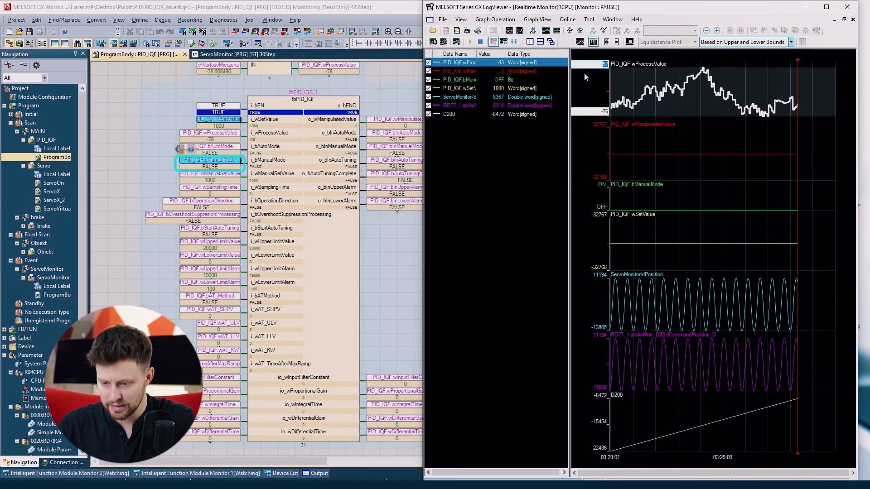
key(Return)
click(598, 111)
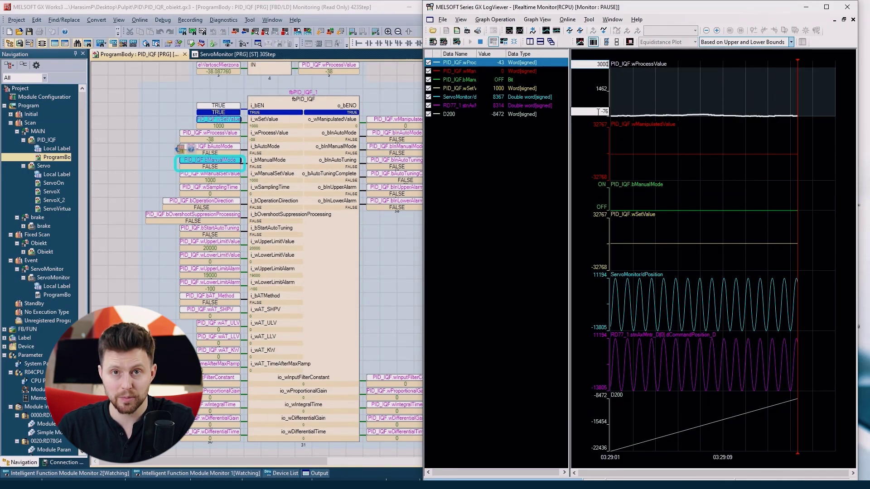
text(-100)
key(Return)
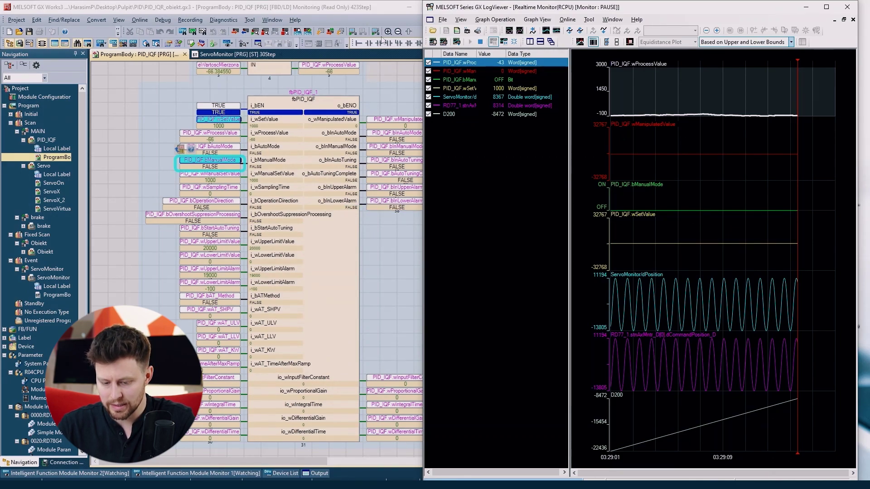
click(372, 12)
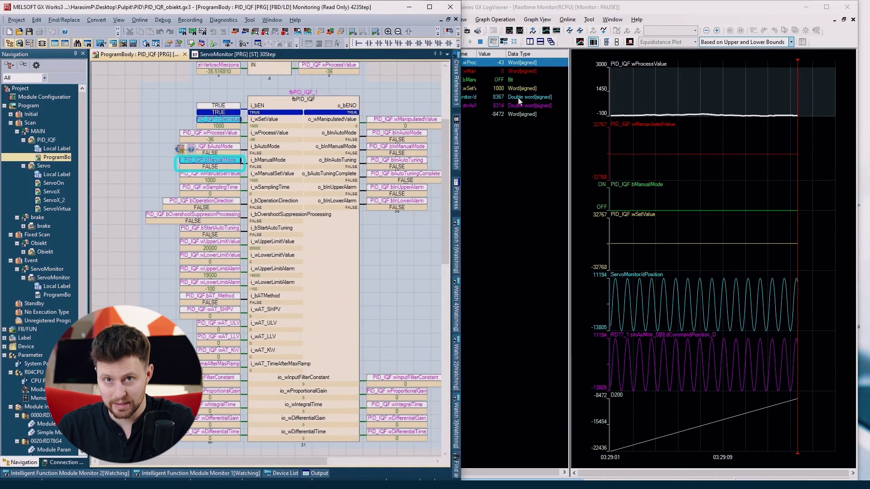
Restart recording, set PID_IQF.bManualMode TRUE, and pause as wProcessValue climbs to about 1970
click(505, 42)
click(504, 41)
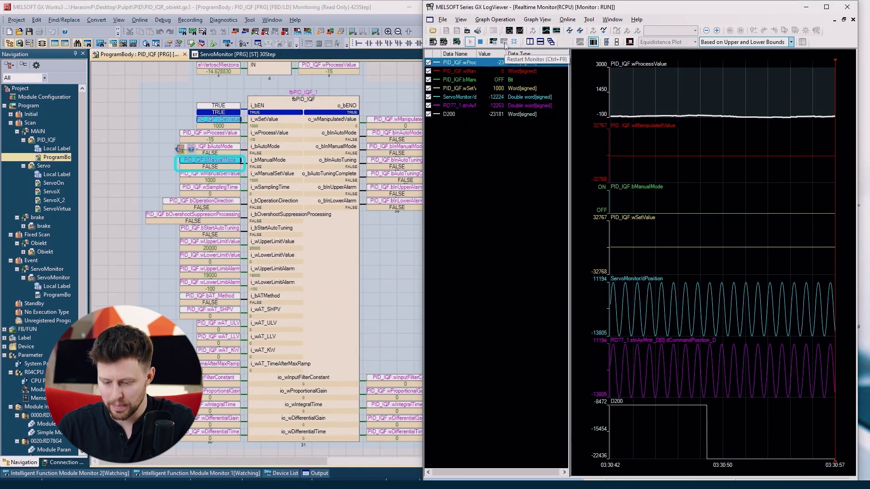
click(217, 166)
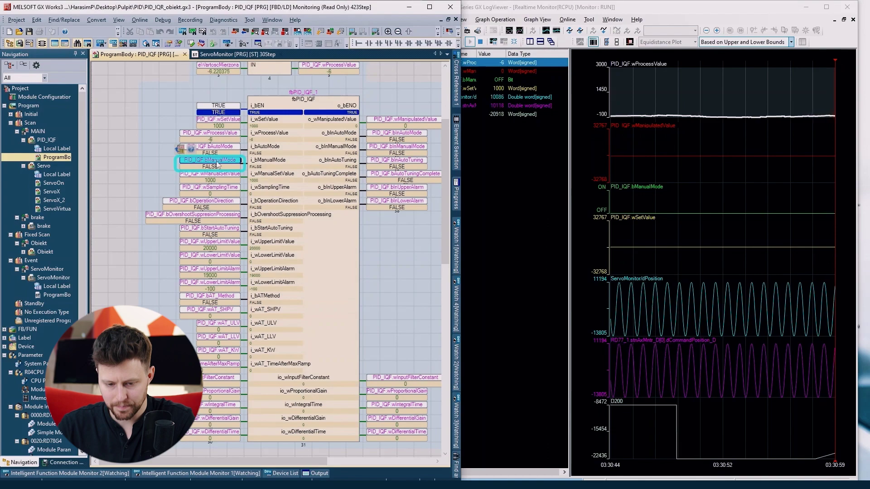
shift+double_click(217, 166)
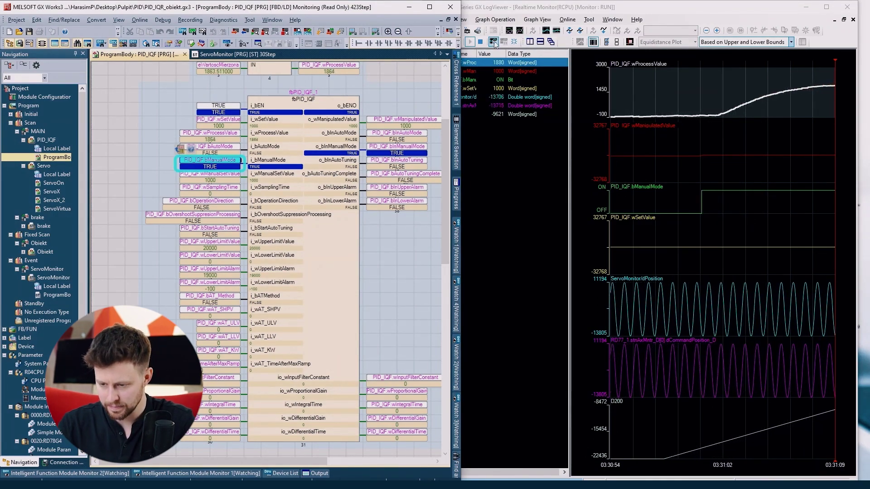
click(494, 42)
click(493, 42)
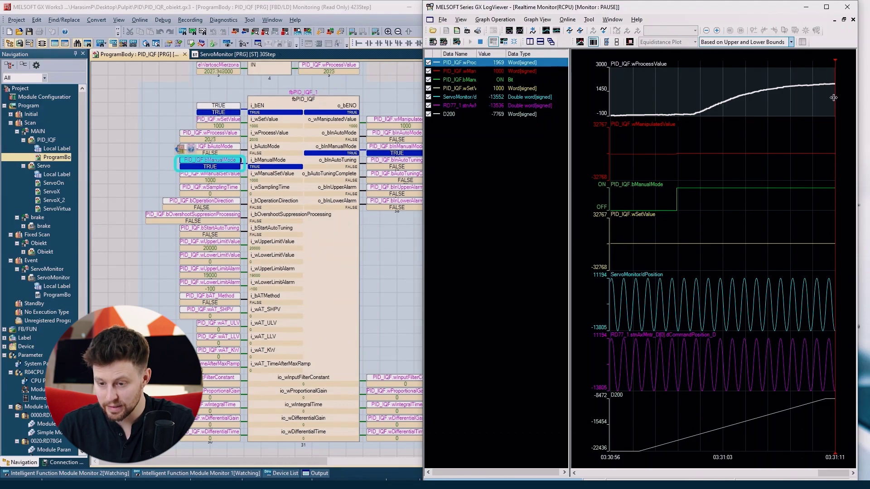
drag(833, 97, 794, 111)
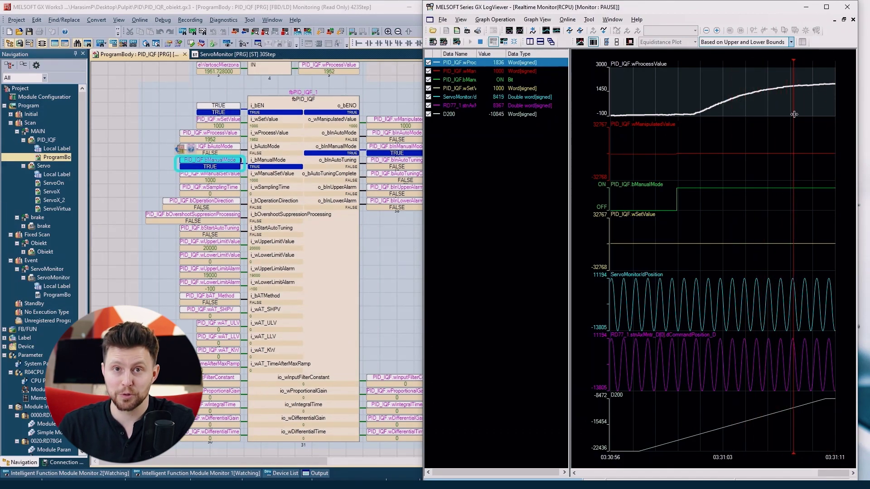
Place blue cursor at bManualMode switch-on (03:31:00.720), red at data end, show labels, maximize window
click(580, 41)
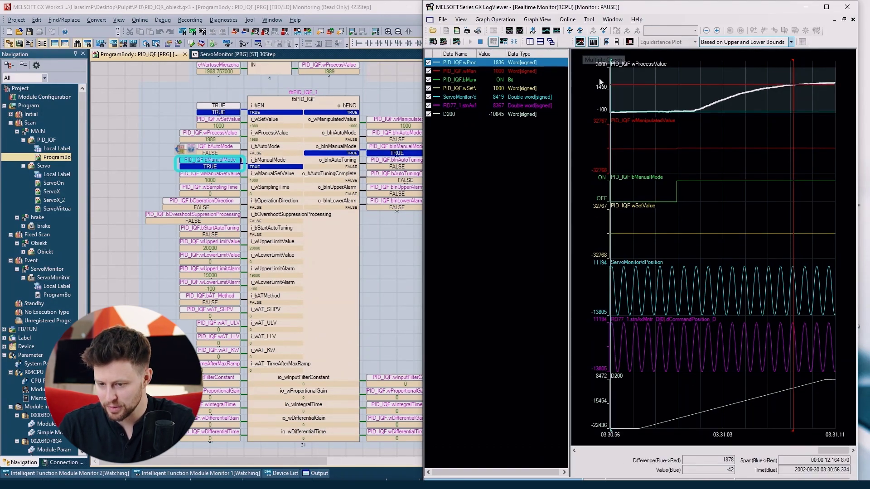
drag(622, 82, 674, 87)
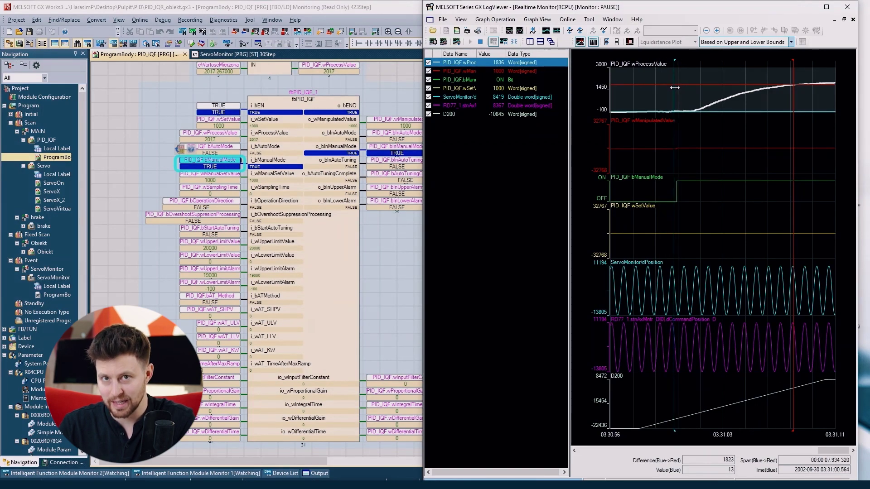
drag(793, 96, 862, 99)
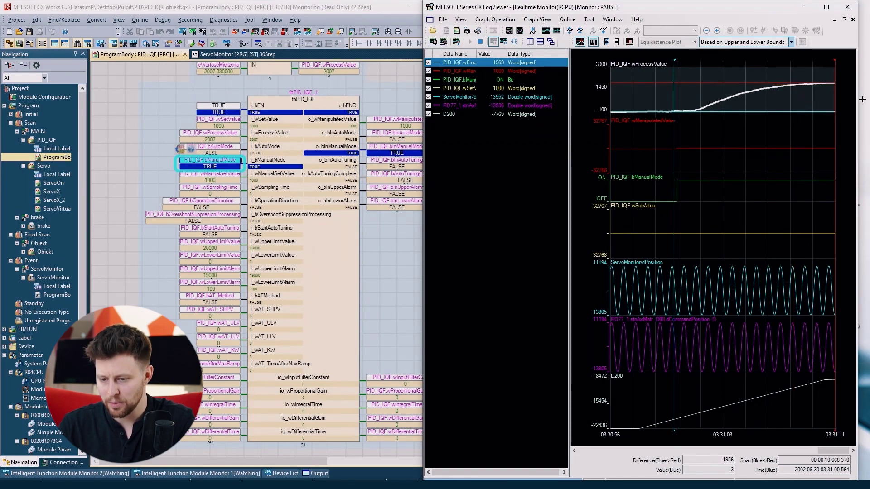
click(629, 42)
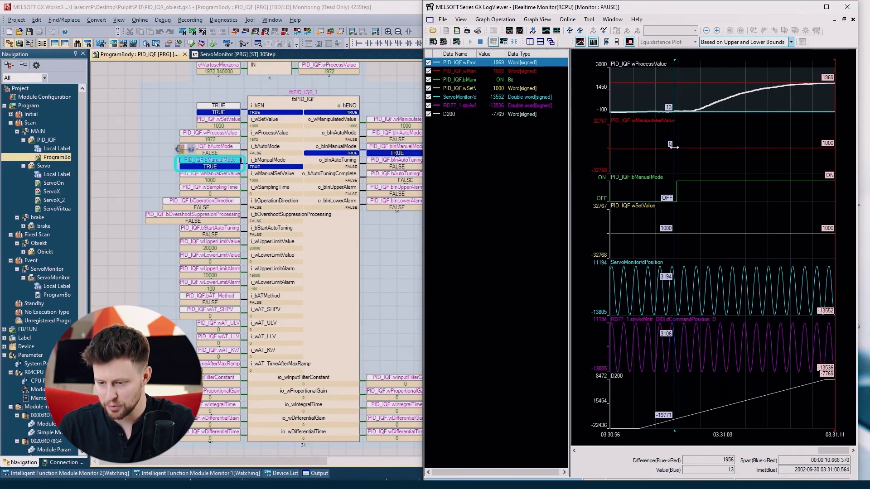
drag(674, 147, 676, 147)
key(super+Up)
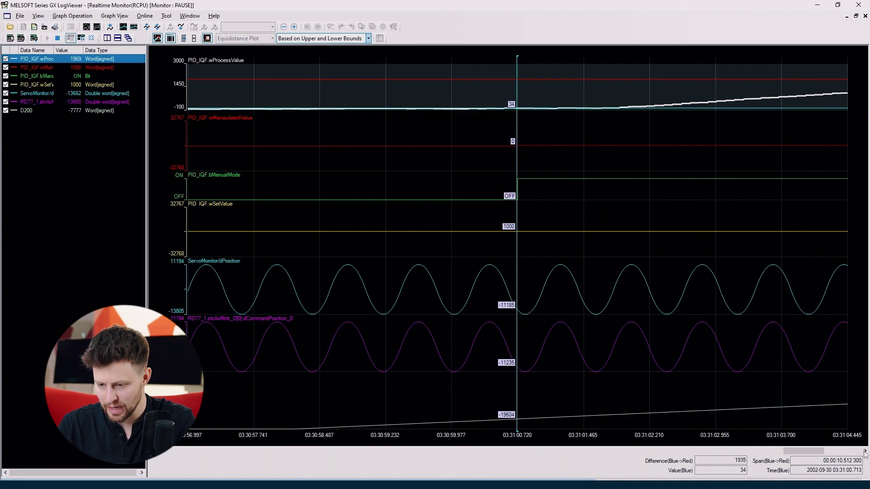
Move the red cursor to the selected point on the RD77 dCommandPosition graph
click(589, 369)
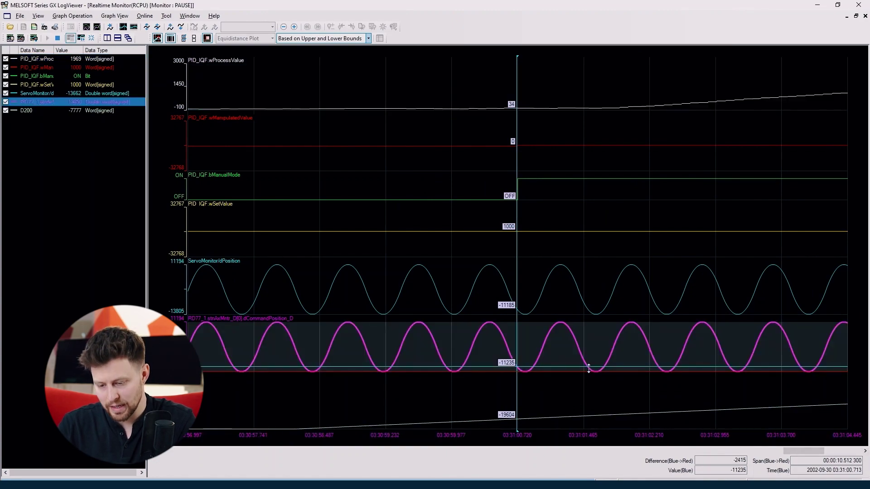
right_click(589, 368)
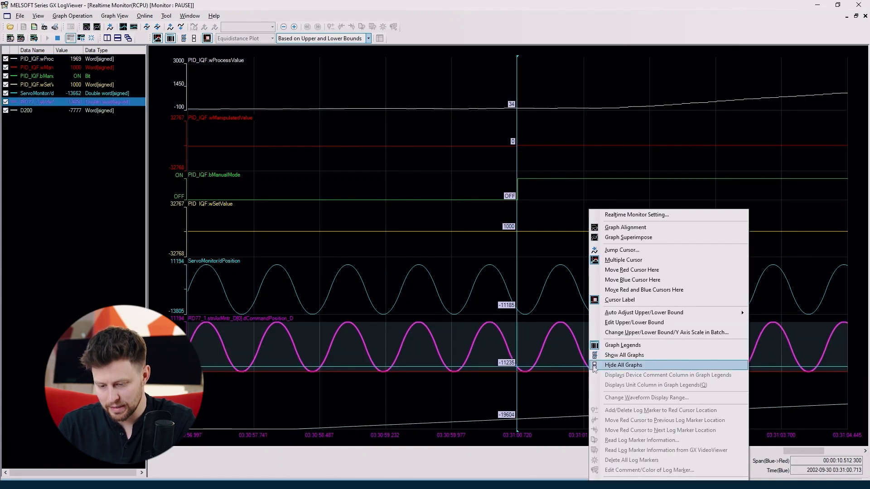
click(625, 270)
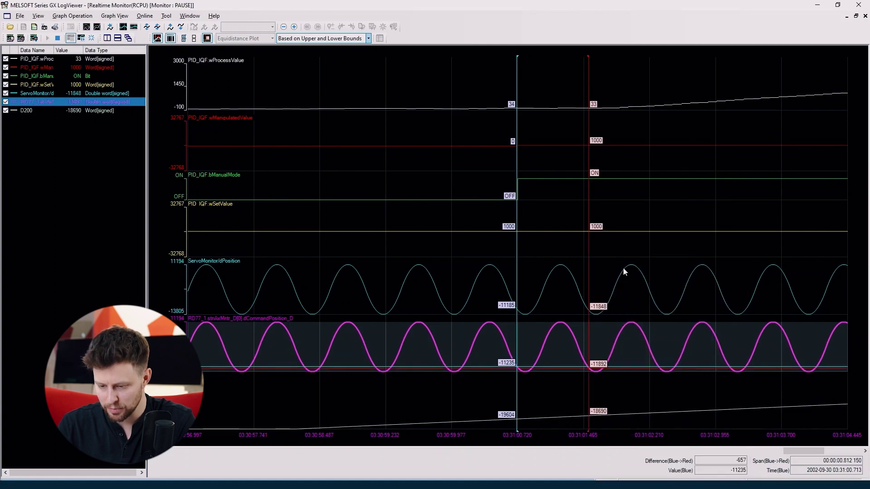
Fine-step the cursors sample by sample so red sits 0.797 s after blue
drag(589, 311, 576, 302)
key(Right)
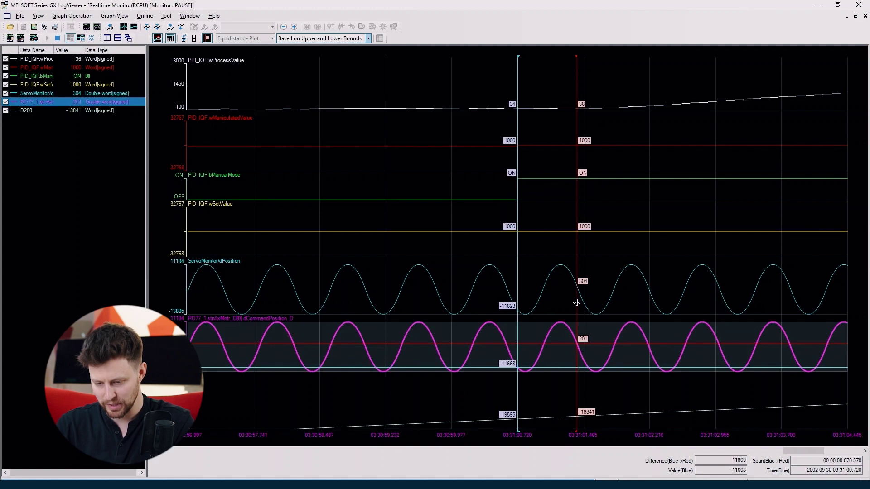
key(Left)
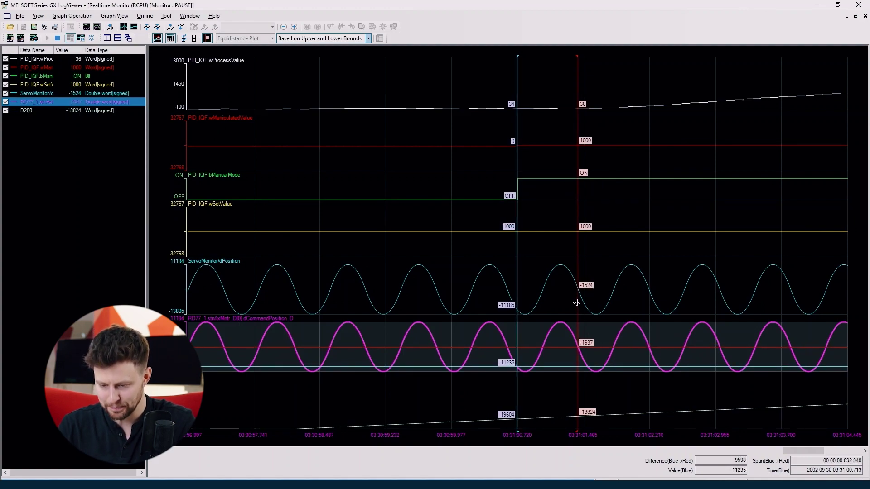
key(shift+Right)
key(shift+Right)
key(shift+Right)
key(shift+Right)
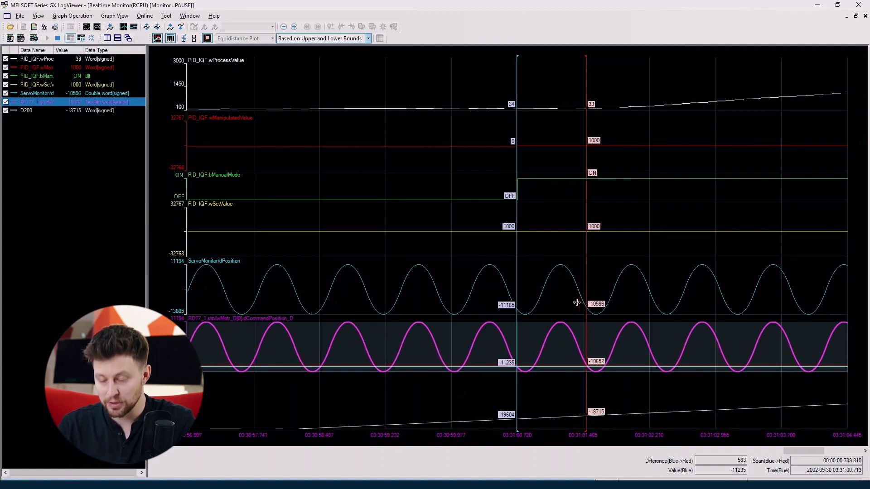
key(shift+Left)
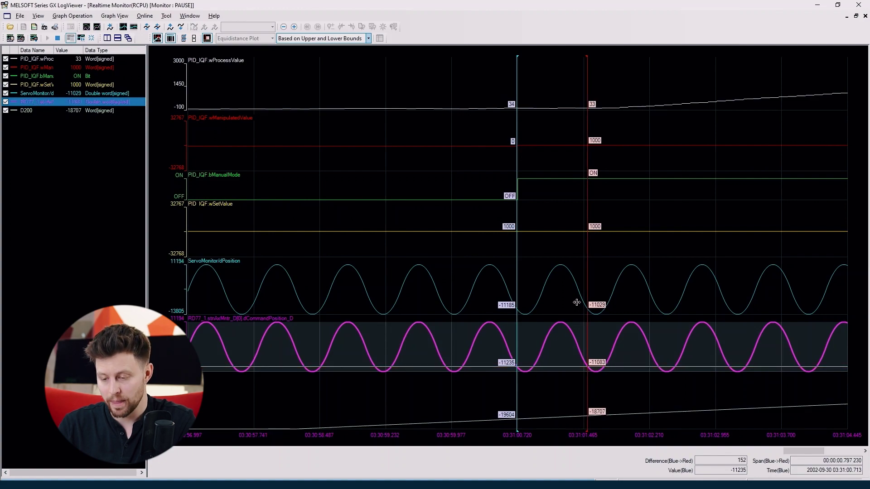
scroll(672, 241, down, 5)
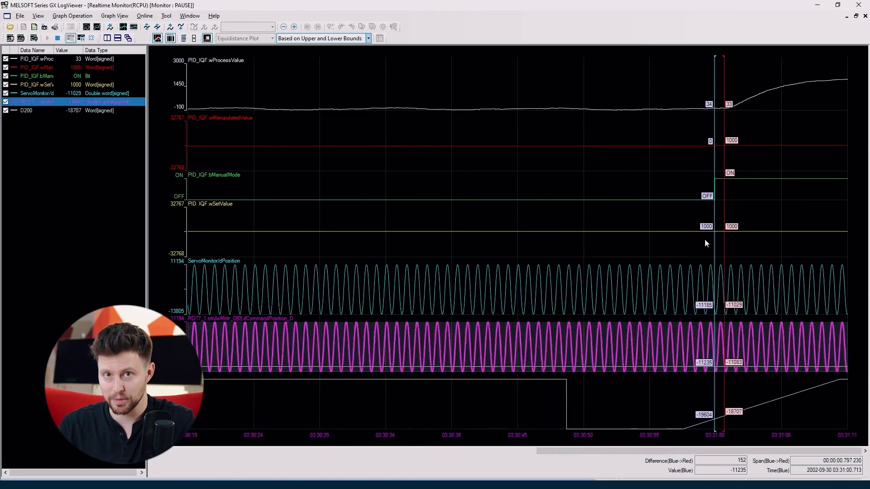
Drag the red cursor to the data end, then align it on the bManualMode ON→OFF step (-0.00747 s)
drag(736, 196, 868, 198)
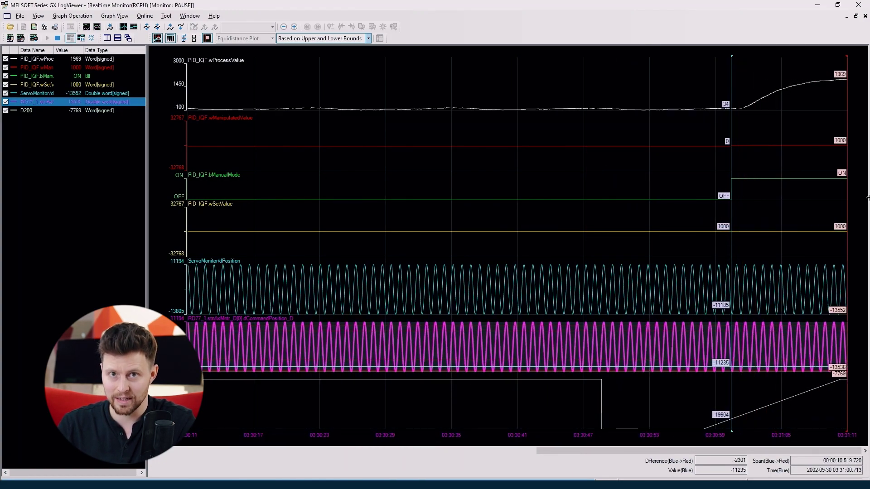
scroll(764, 334, up, 1)
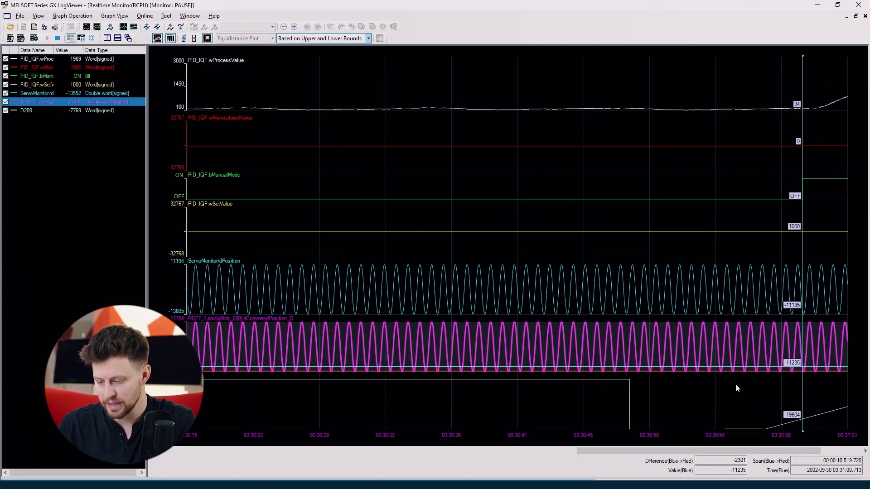
drag(736, 450, 776, 451)
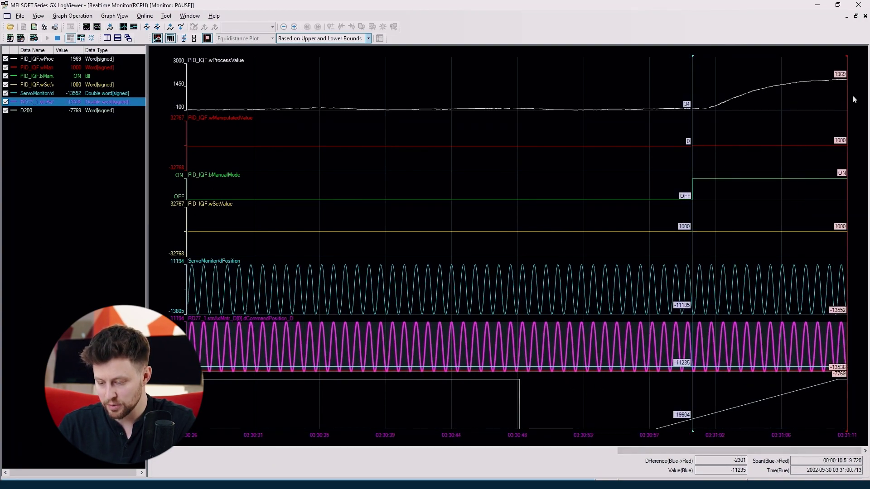
mouse_move(846, 95)
mouse_down()
mouse_move(821, 96)
mouse_move(851, 96)
mouse_up()
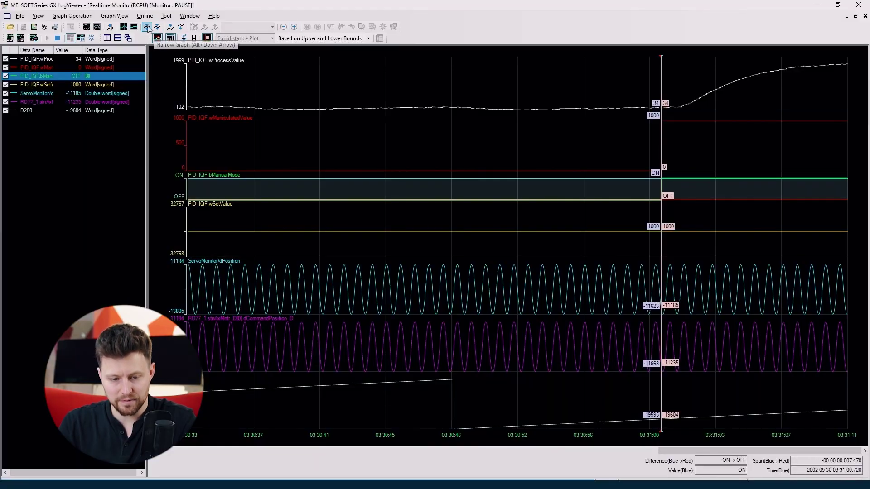
Jump-search for the PID_IQF.wProcessValue maximum, trying both next and previous matches
click(111, 28)
drag(460, 98, 515, 72)
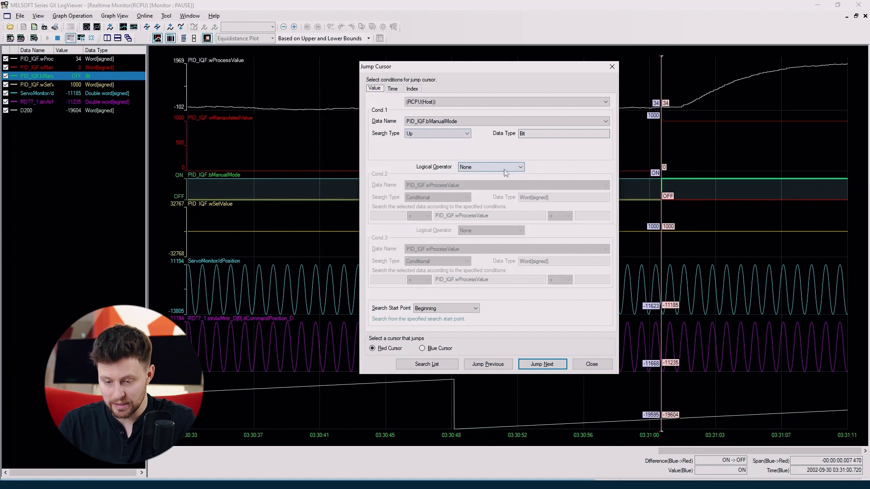
click(466, 122)
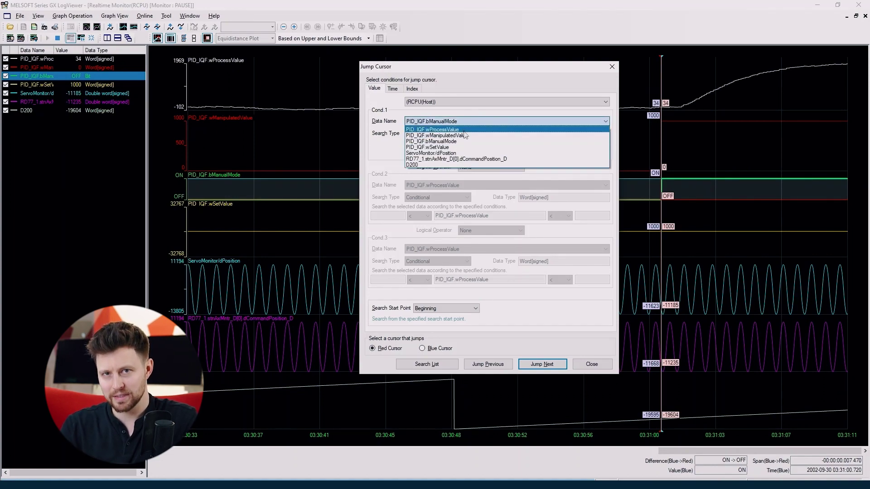
click(453, 130)
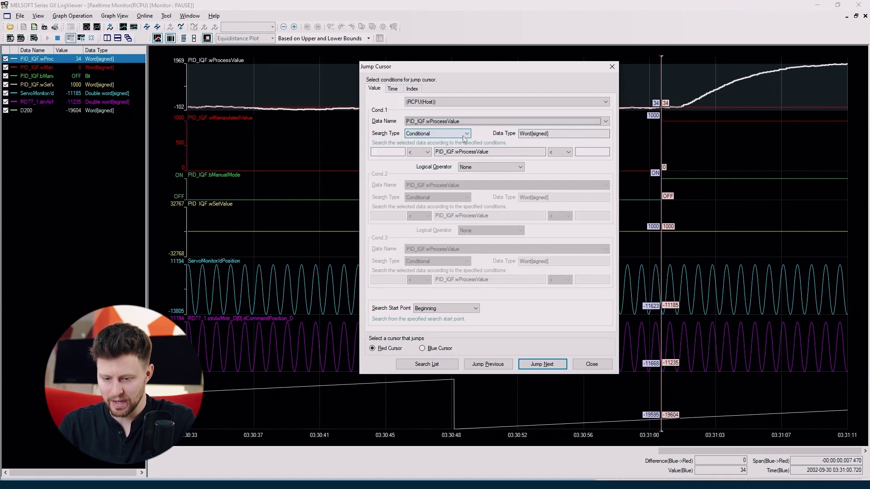
click(464, 136)
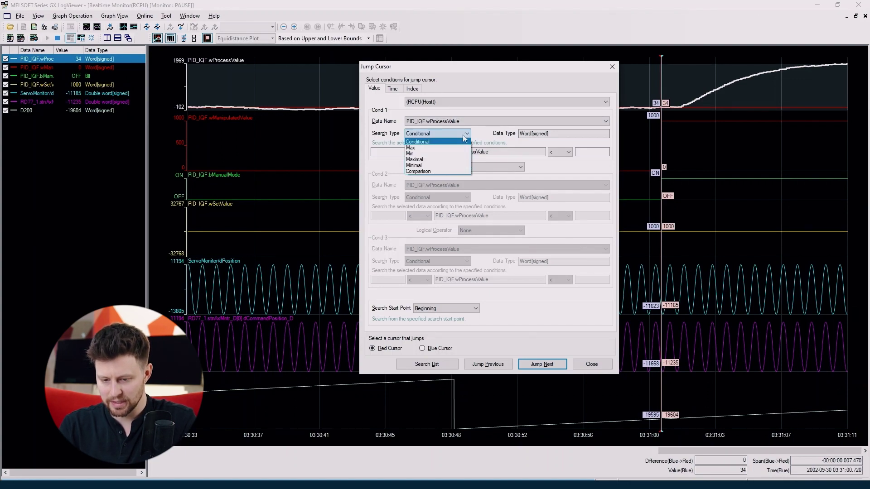
click(459, 148)
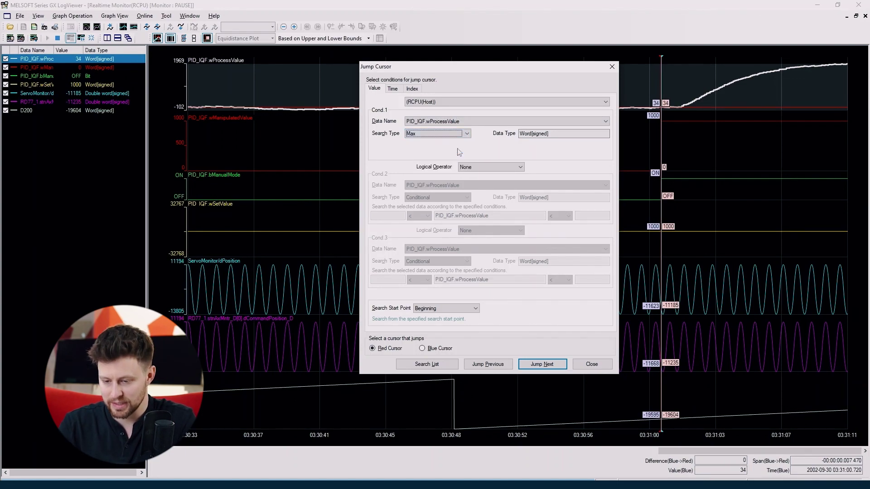
click(542, 364)
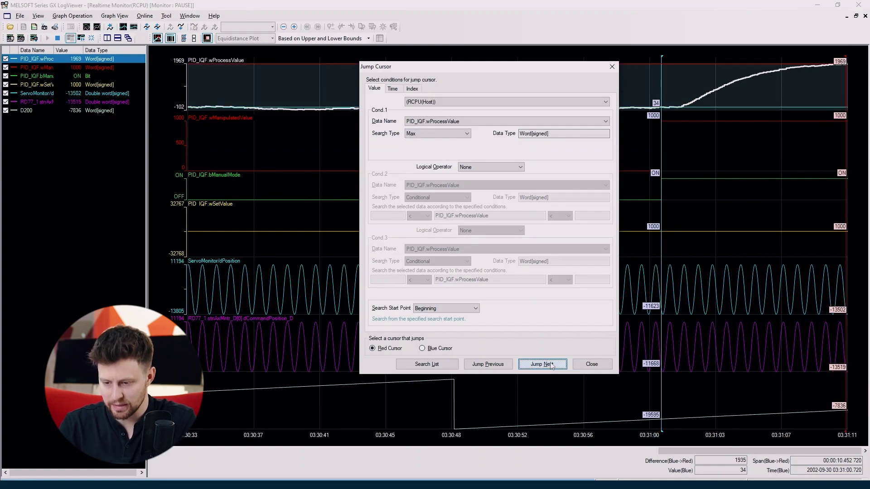
click(488, 364)
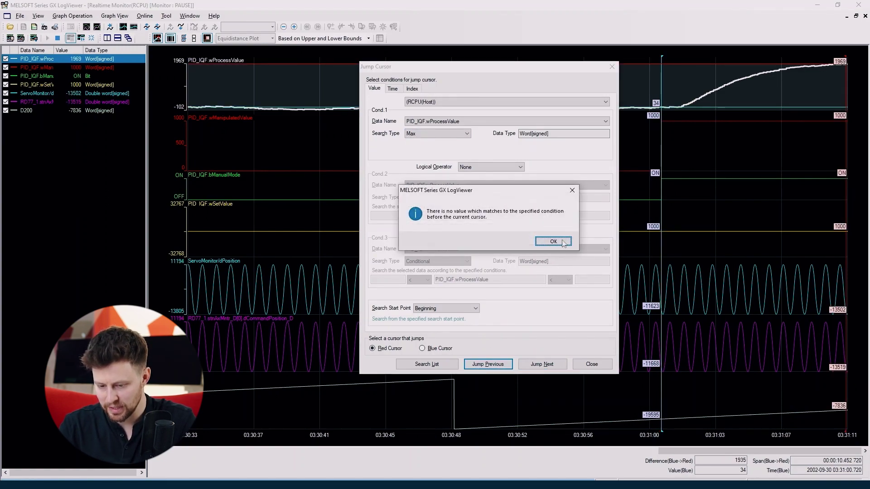
click(553, 241)
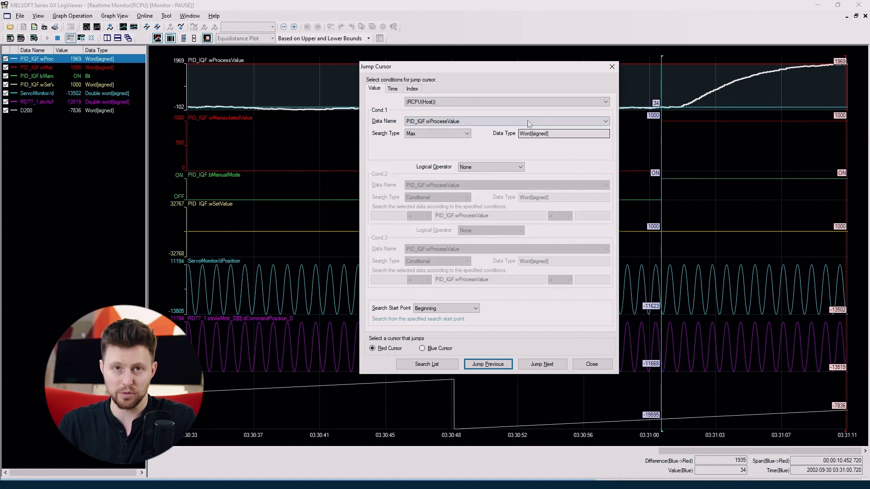
Switch the search to the wProcessValue minimum and jump to it
click(461, 133)
click(435, 152)
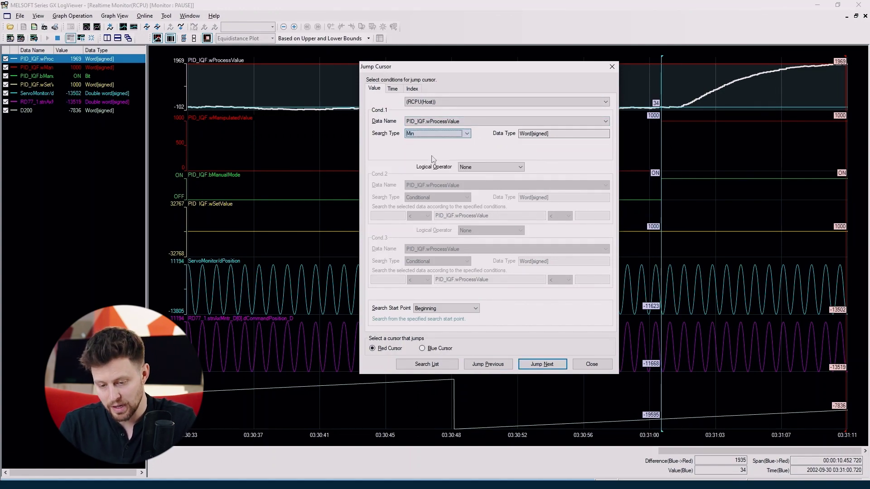
click(488, 365)
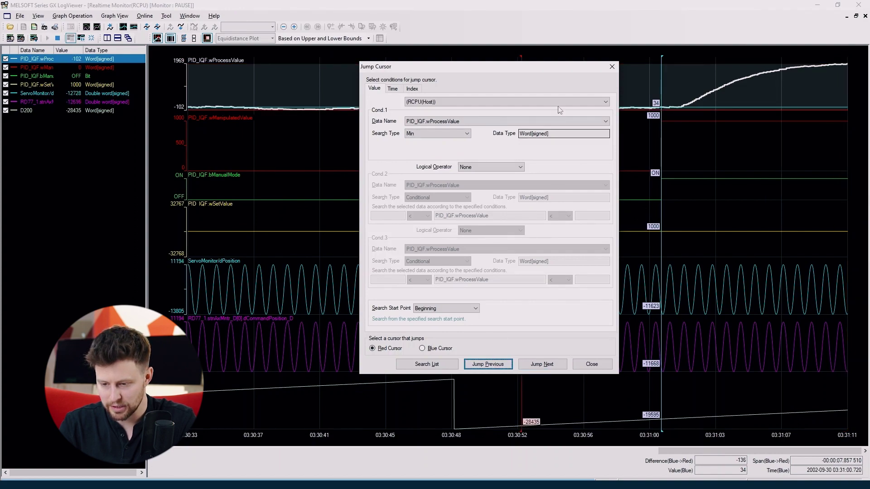
drag(566, 67, 422, 122)
List all 58 ServoMonitor/dPosition maxima and jump to those from 03:29:02.807 to 03:29:11.605
click(303, 177)
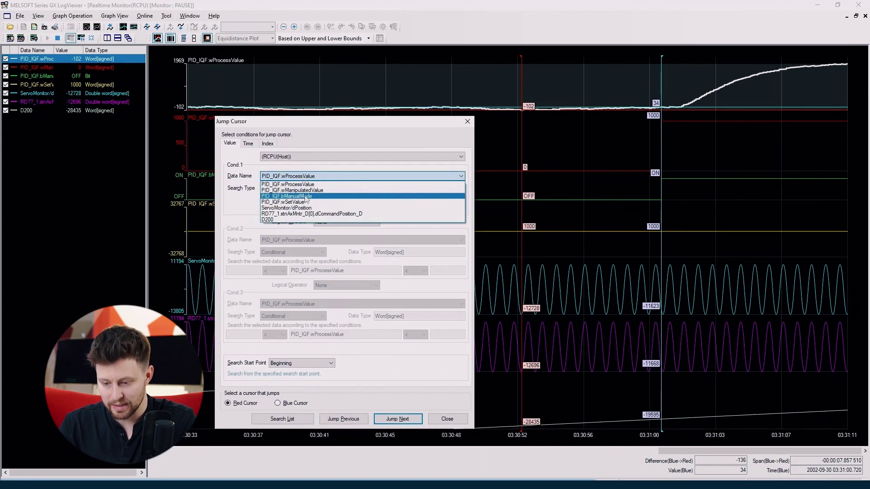
click(309, 208)
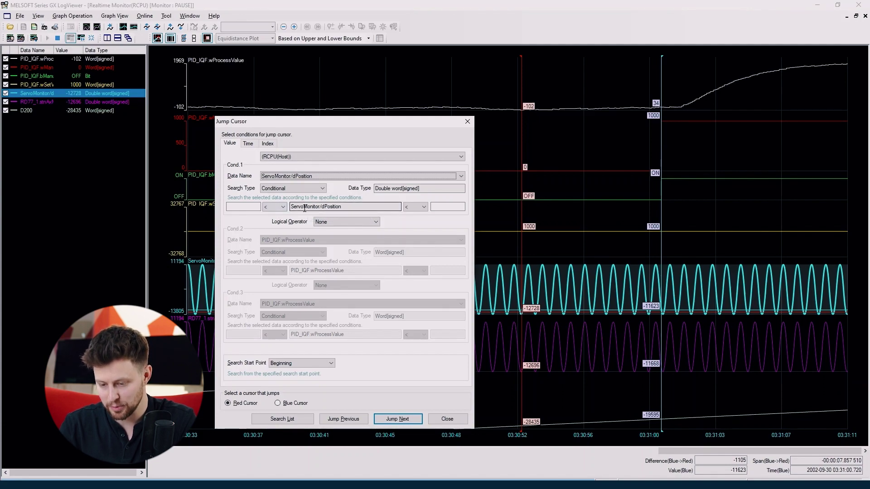
click(290, 189)
click(286, 202)
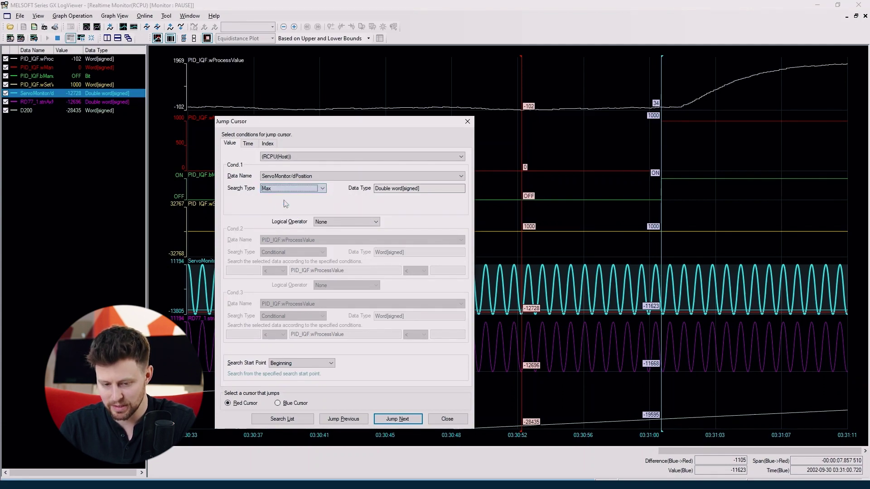
click(293, 420)
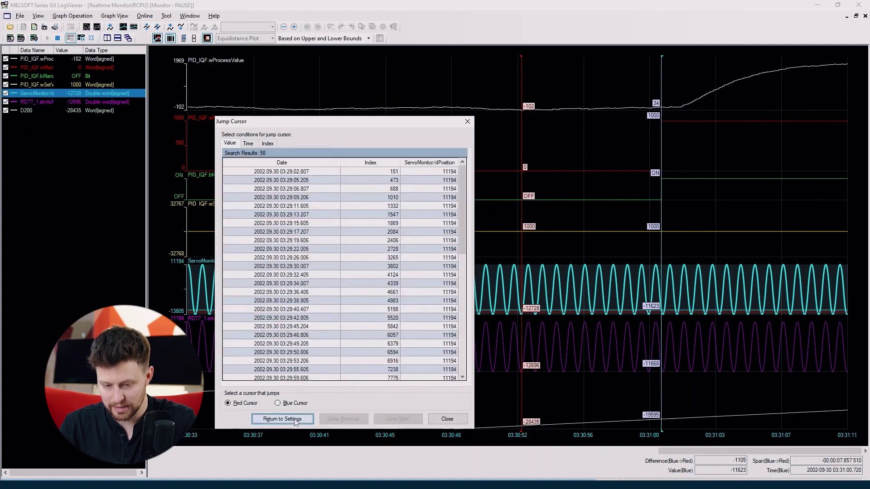
click(304, 173)
click(307, 180)
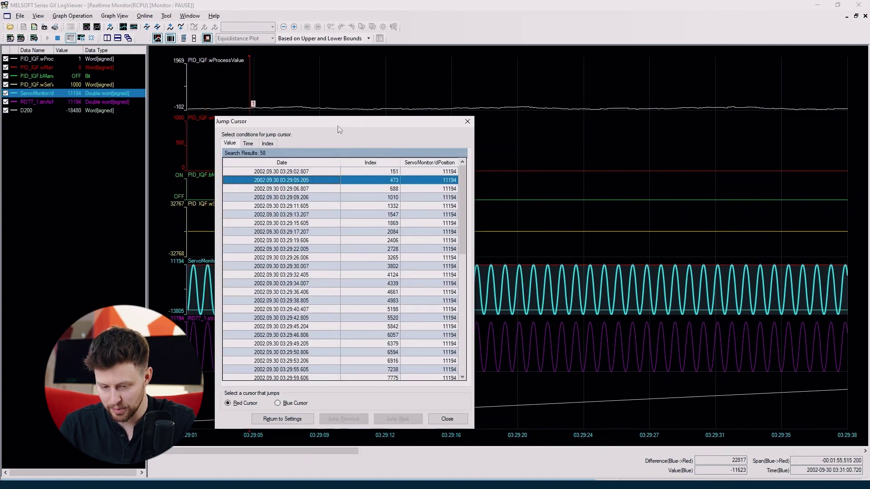
drag(341, 125, 561, 114)
click(512, 178)
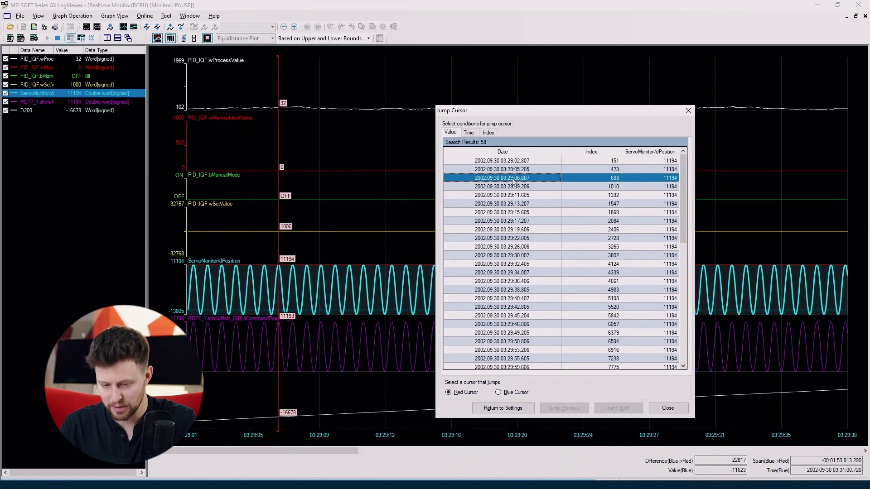
click(515, 187)
click(519, 195)
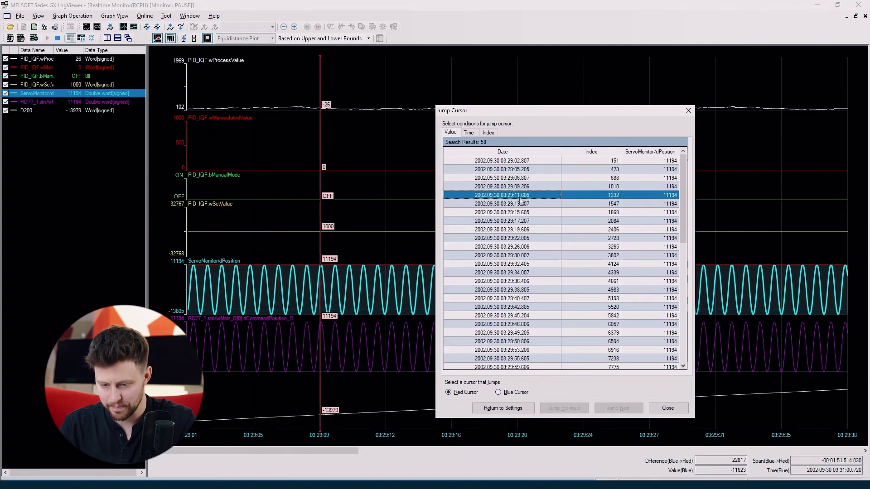
Add a second AND condition on PID_IQF.wProcessValue, then close the jump search
click(495, 409)
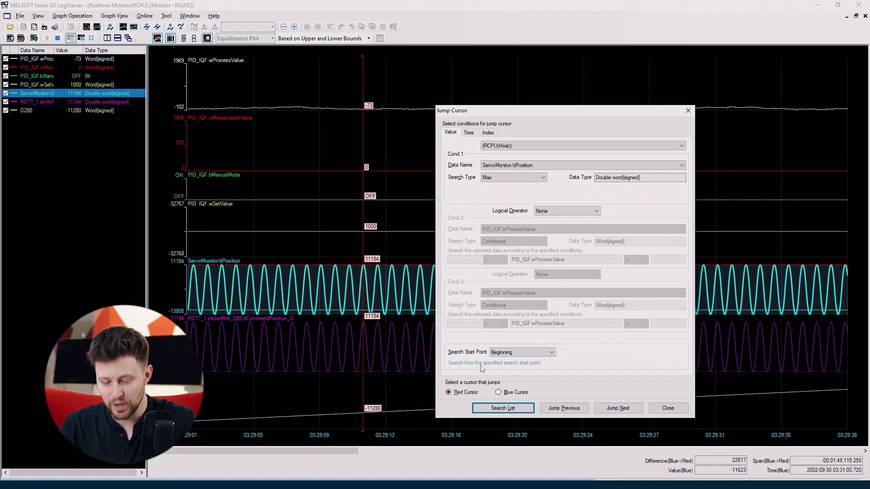
click(554, 211)
click(554, 224)
click(553, 229)
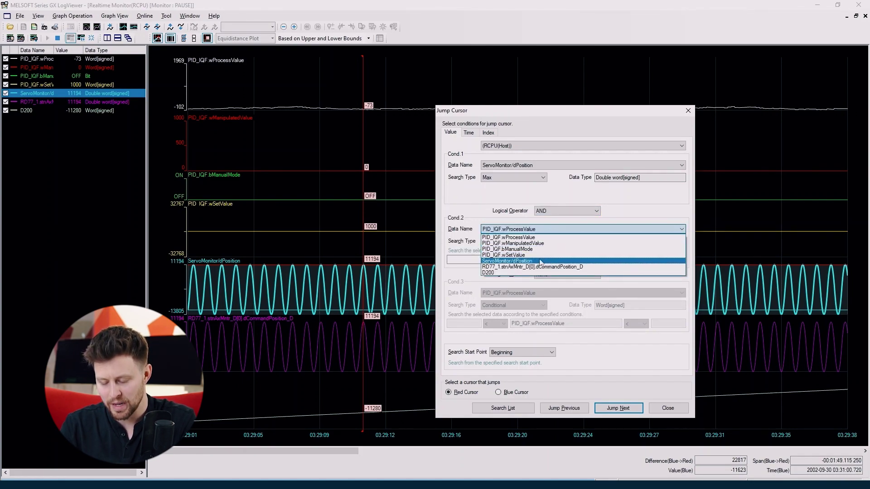
click(561, 113)
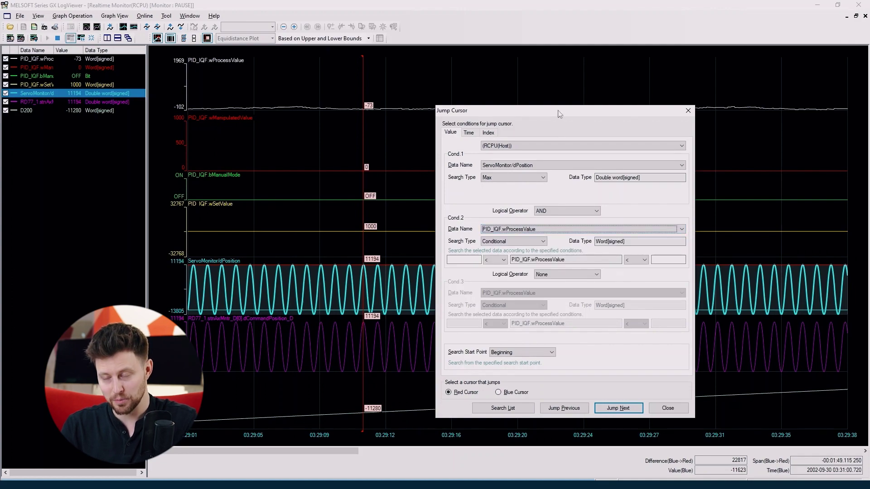
click(671, 409)
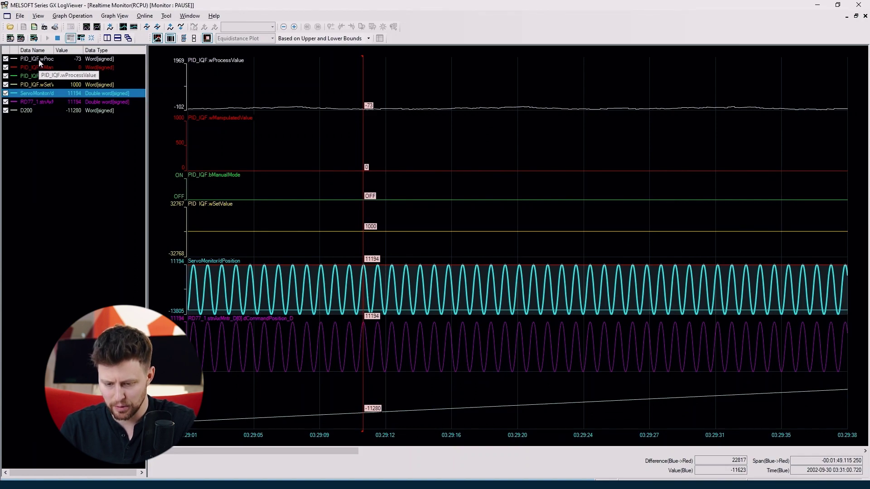
Stop the realtime monitor and delete the recorded graph data
click(59, 39)
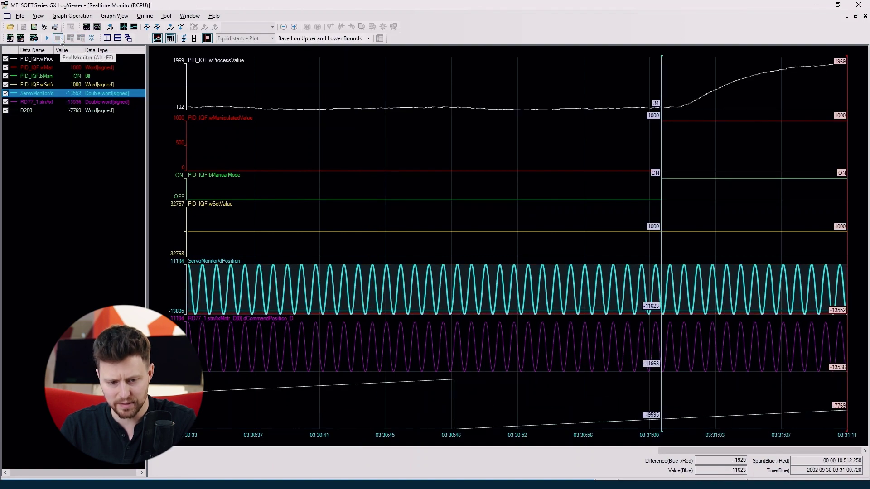
click(91, 38)
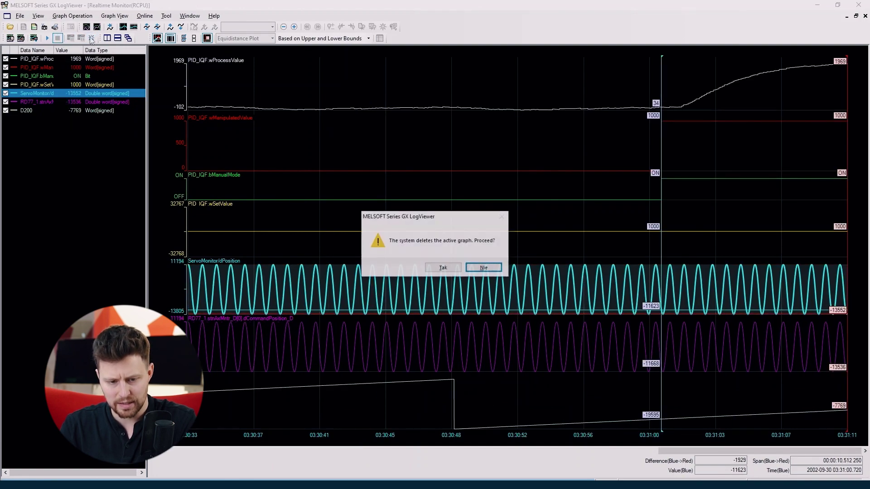
click(443, 267)
Set the realtime monitor timing to Time Specification with a 200 ms interval
right_click(52, 65)
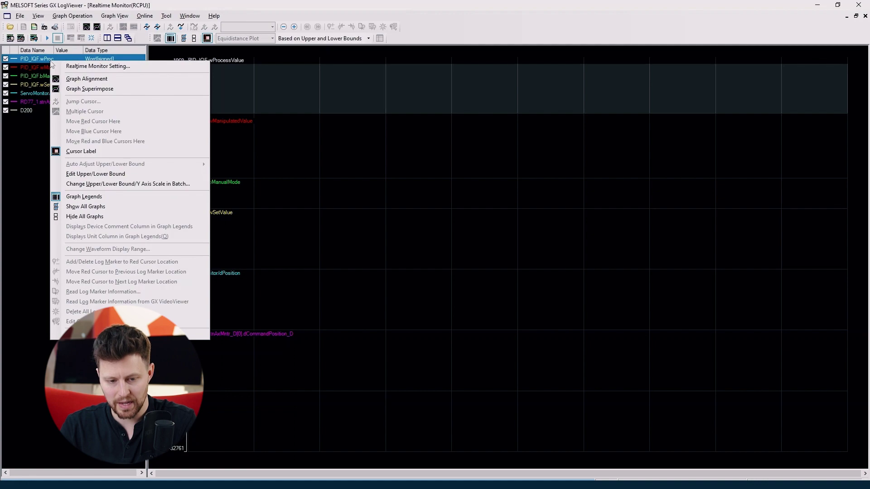
click(75, 67)
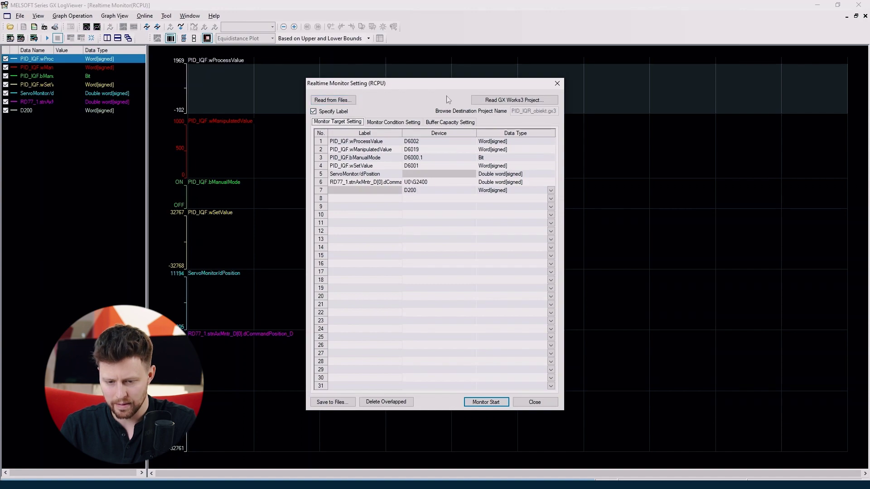
click(397, 122)
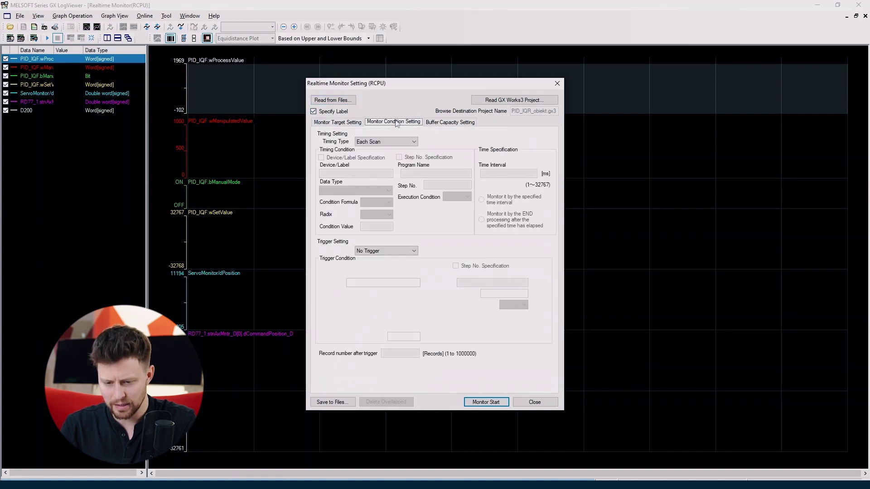
click(400, 142)
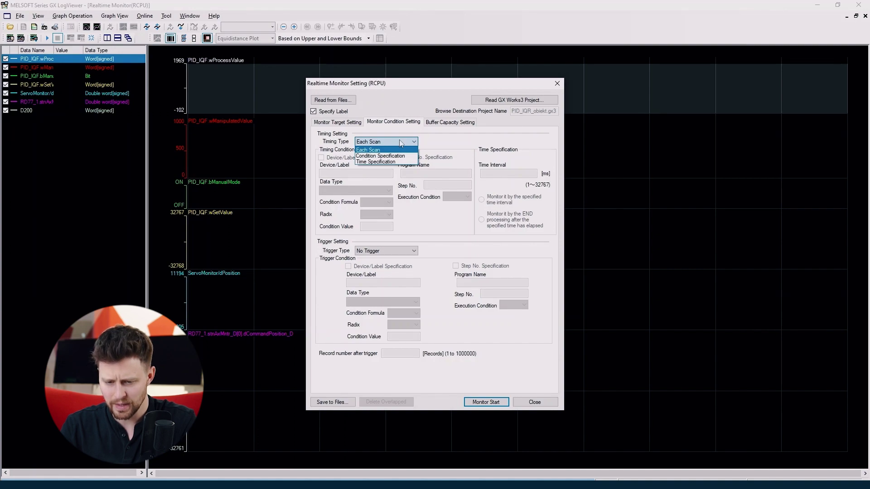
click(392, 162)
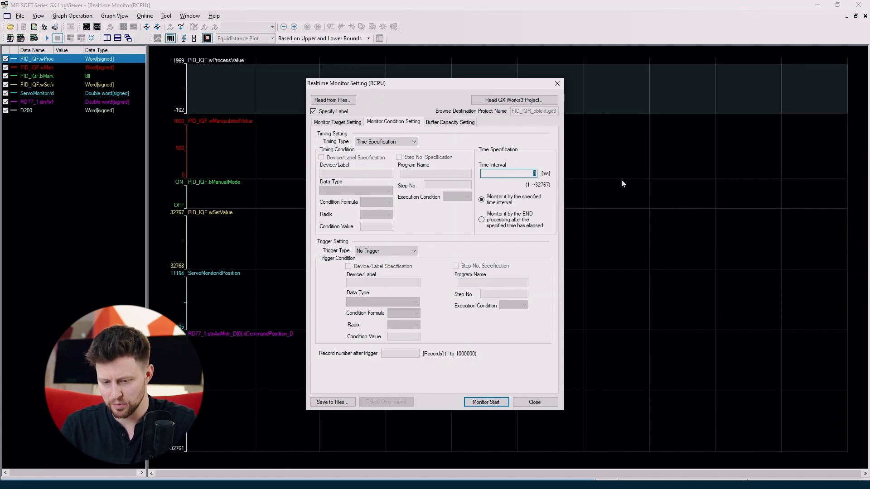
text(200)
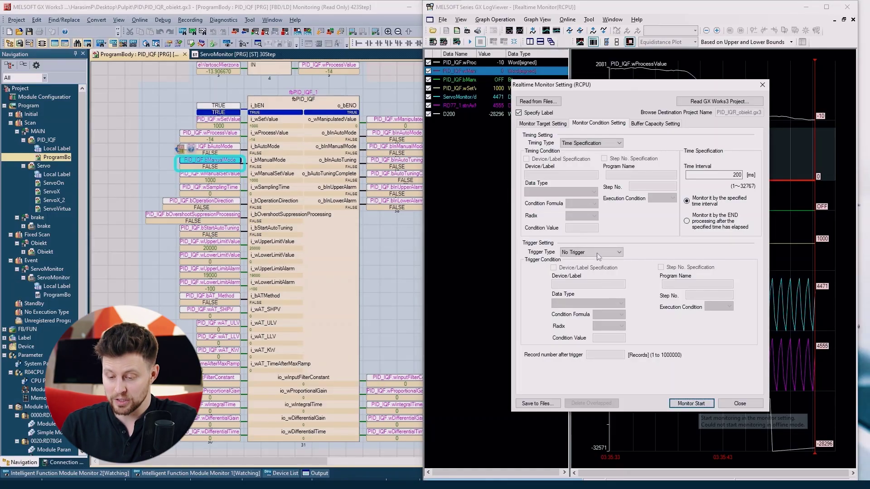
Set a one-time trigger on PID_IQF.bManualMode rising with 50 records, and start monitoring
click(597, 253)
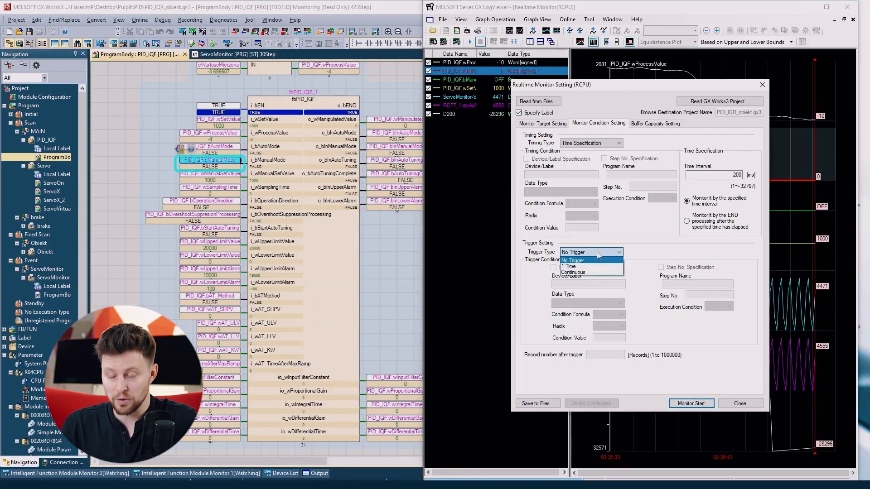
click(590, 267)
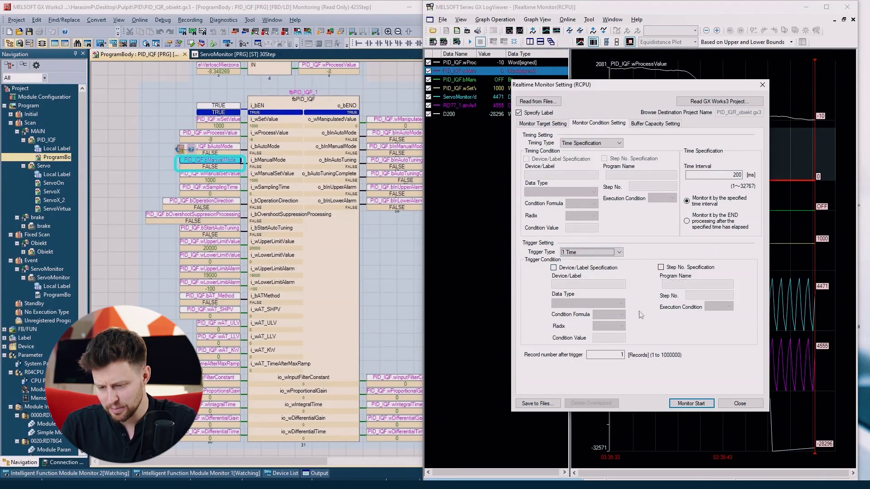
click(578, 268)
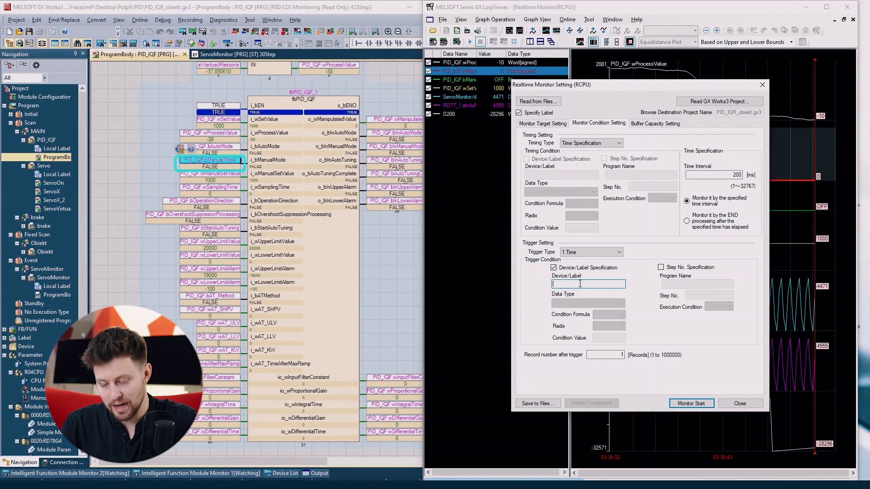
text(PID_I)
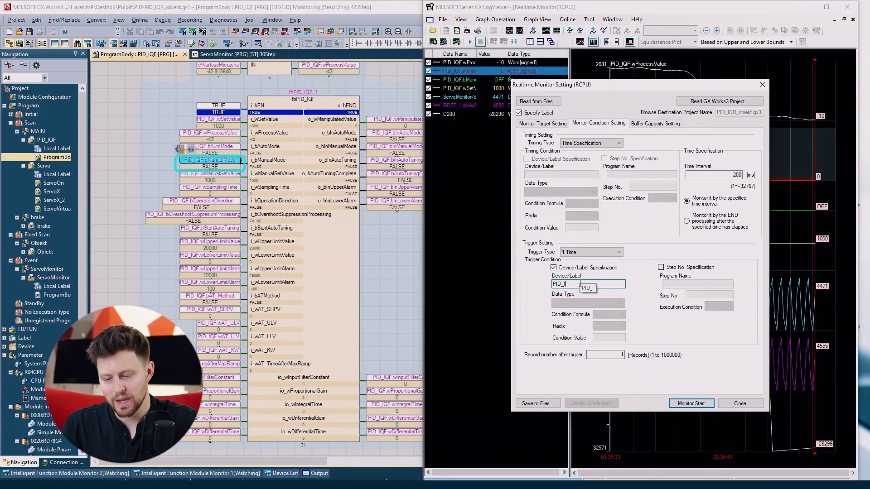
text(QF.b)
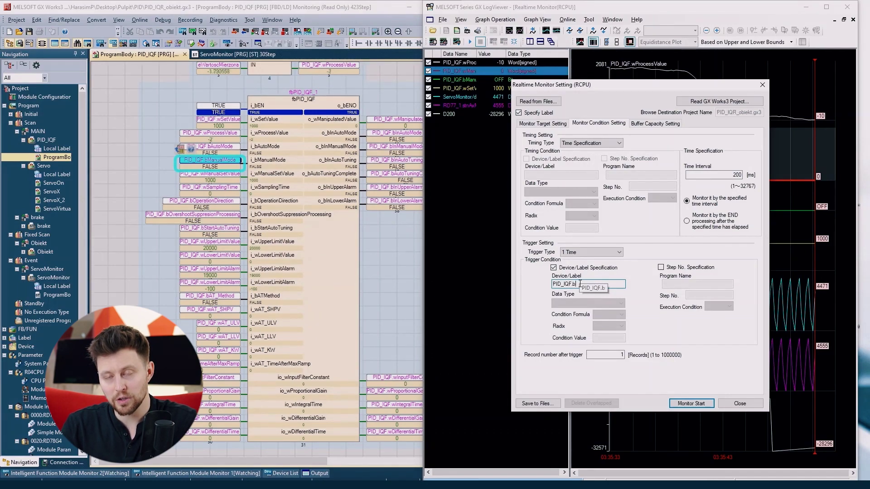
text(ManualM)
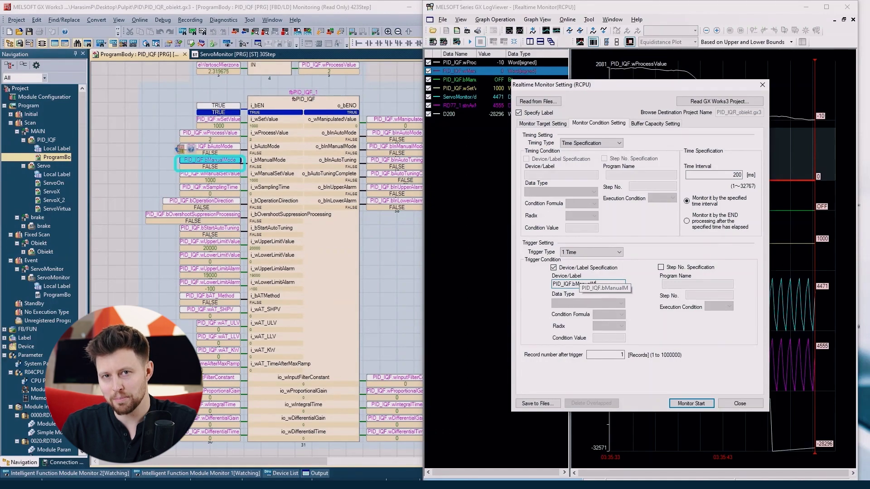
text(ode)
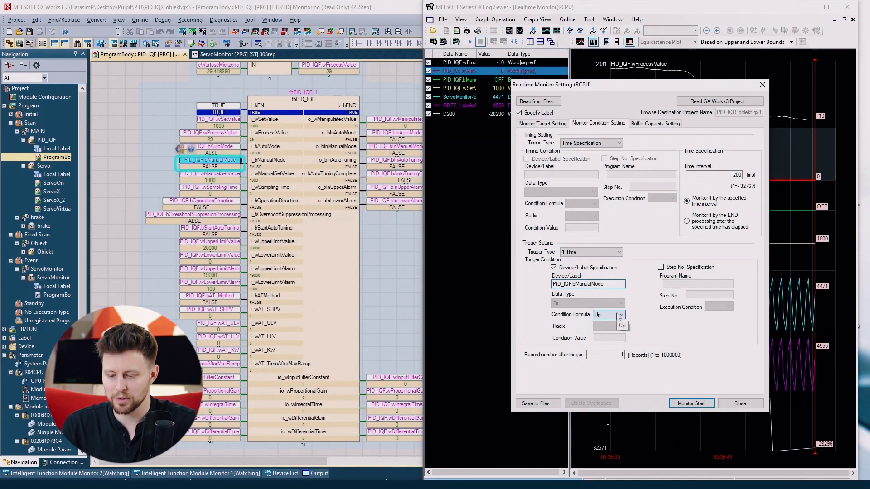
key(Tab)
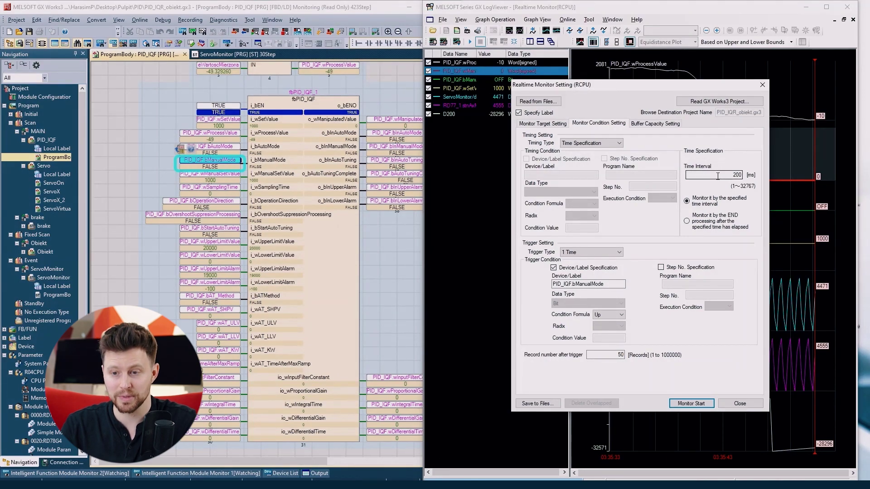
click(697, 404)
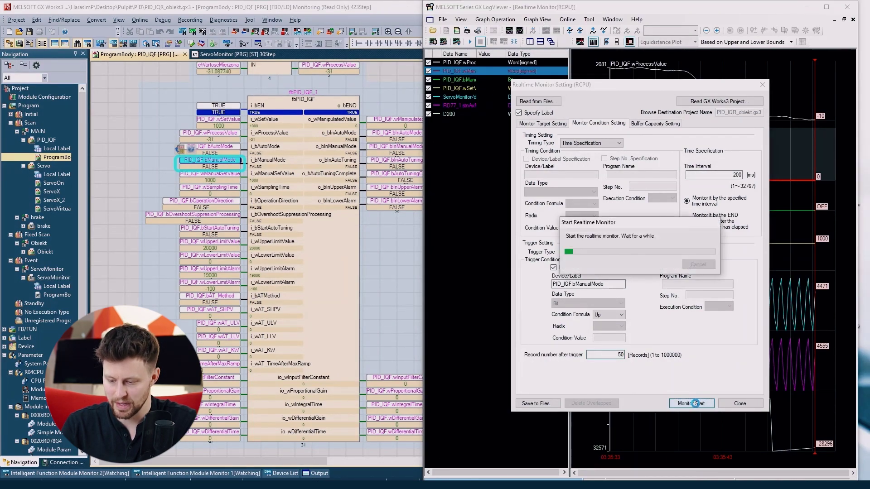
click(741, 404)
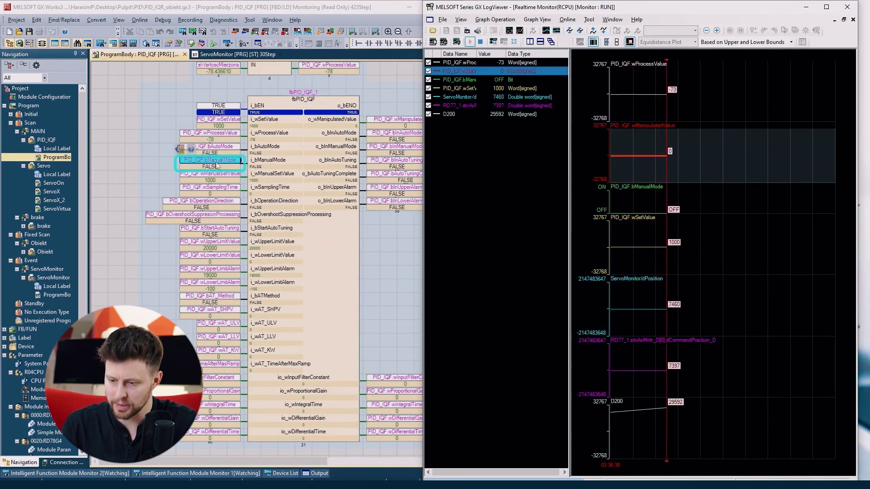
Switch PID_IQF.bManualMode to TRUE in GX Works3, then auto-fit the bounds of all traces
click(216, 165)
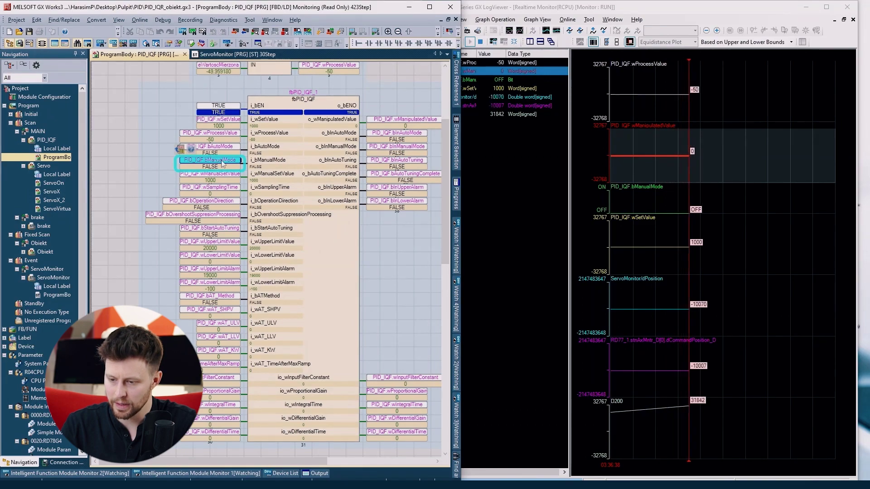
shift+double_click(222, 164)
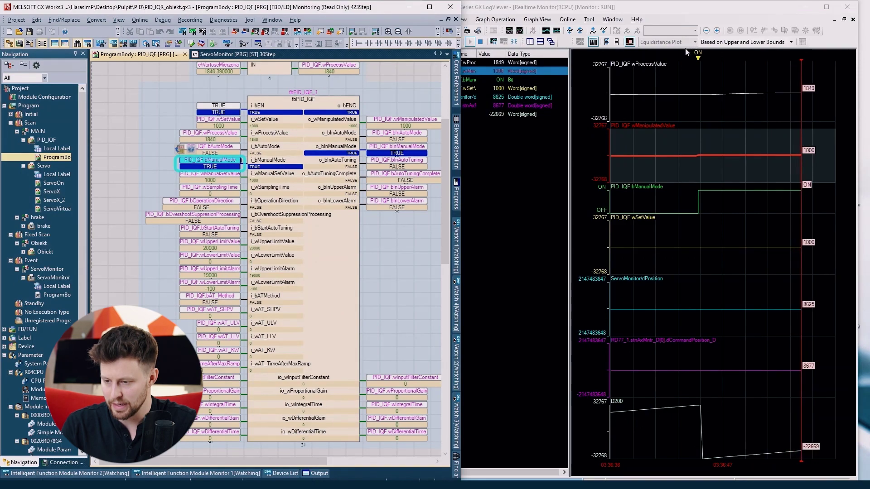
click(546, 31)
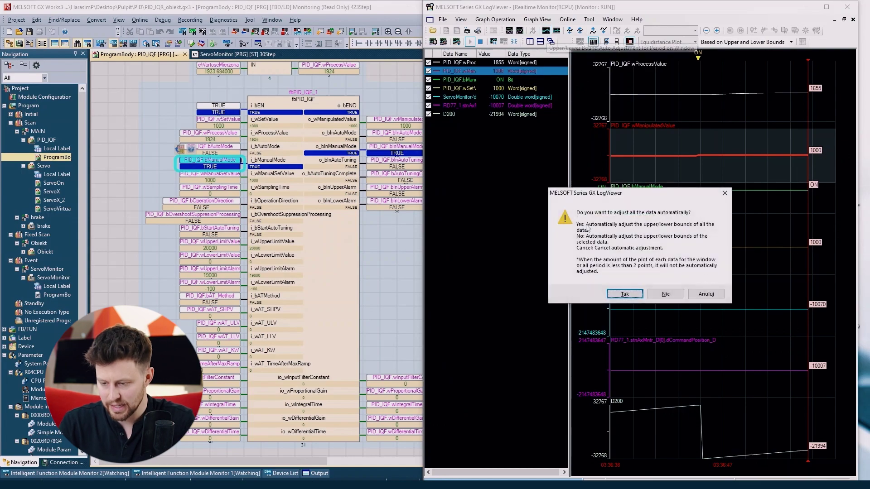
click(626, 296)
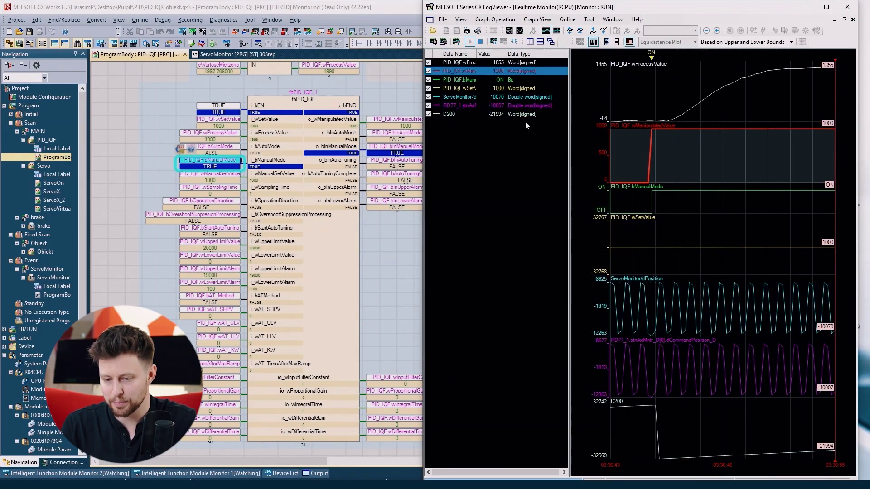
click(442, 20)
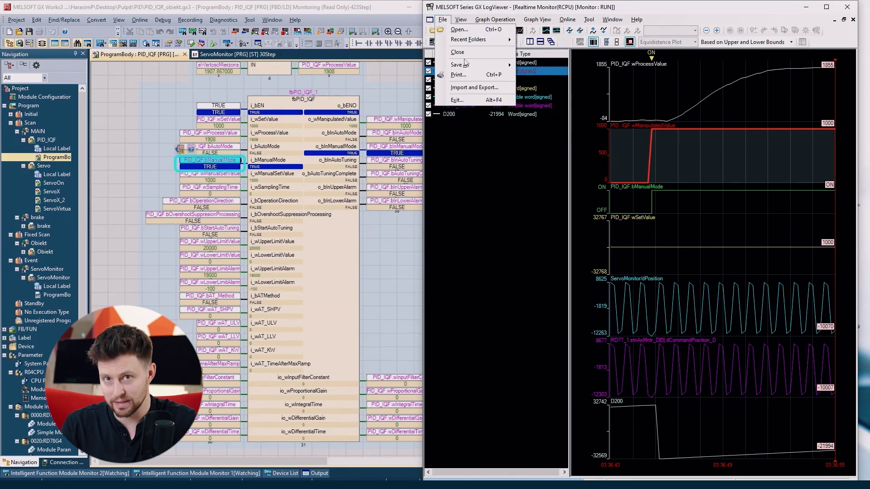
Stop monitoring and save the recorded data as the Unicode text file Log3
mouse_move(467, 66)
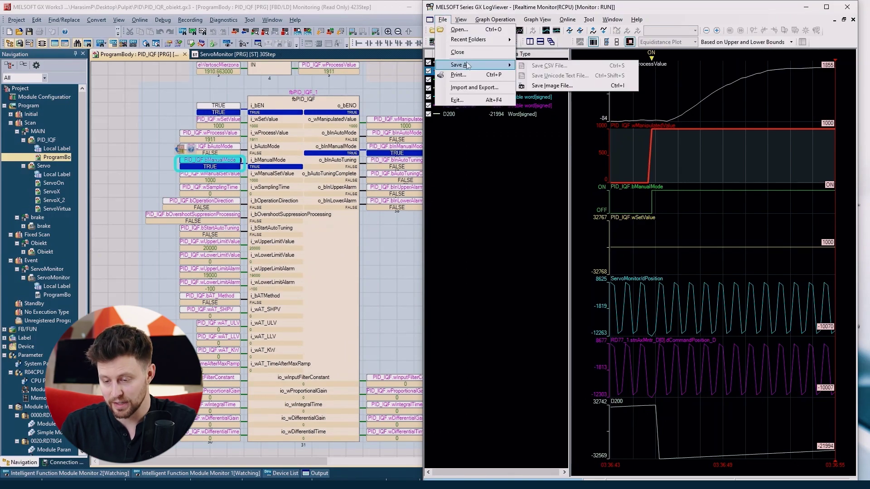
click(494, 9)
click(443, 20)
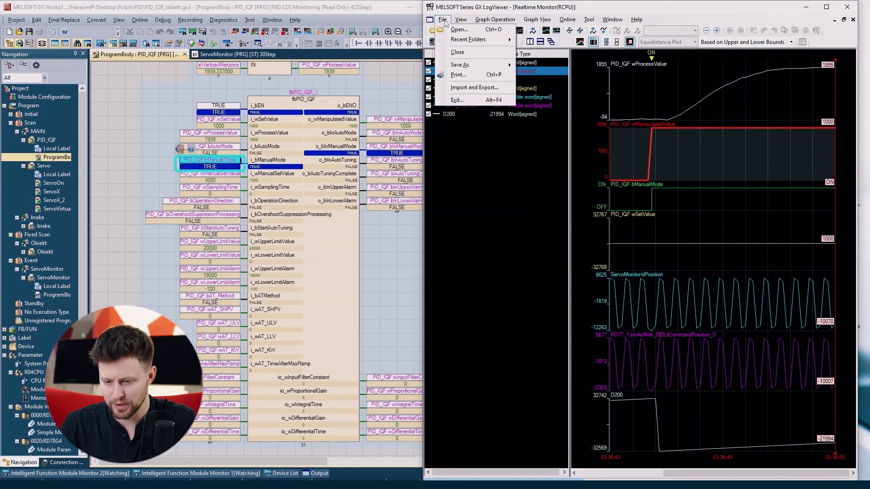
mouse_move(471, 66)
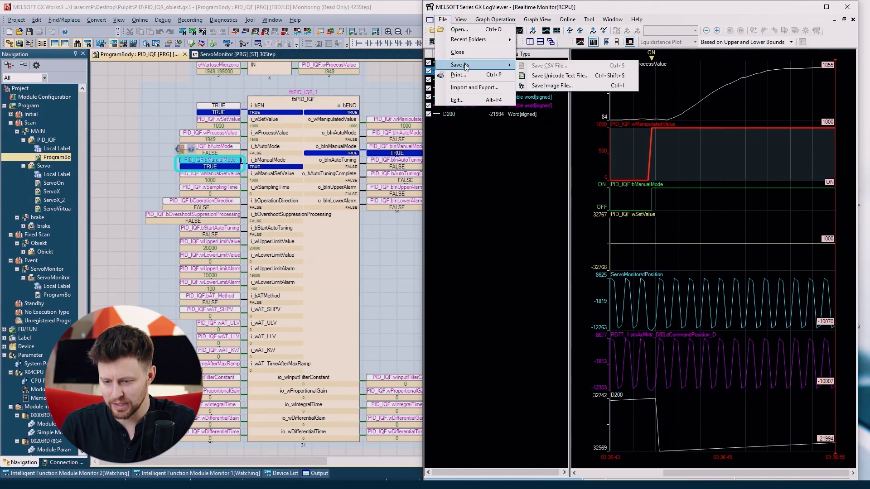
click(552, 76)
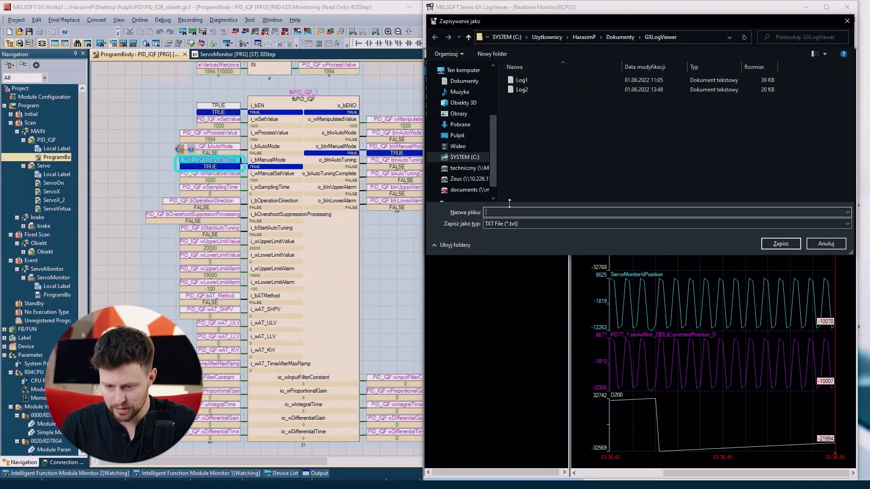
text(Log3)
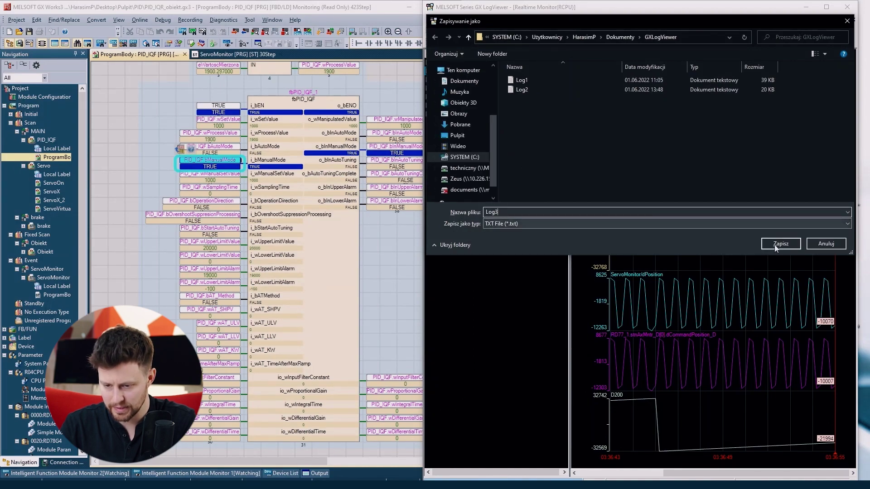
click(779, 243)
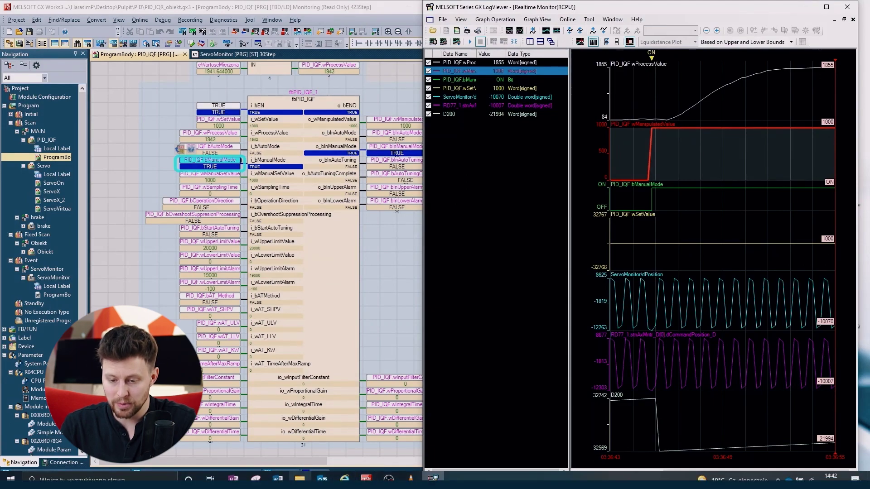
click(333, 475)
Open Log3 in Notepad and mark row 40, where bManualMode turns 1 at 03:36:45
click(171, 167)
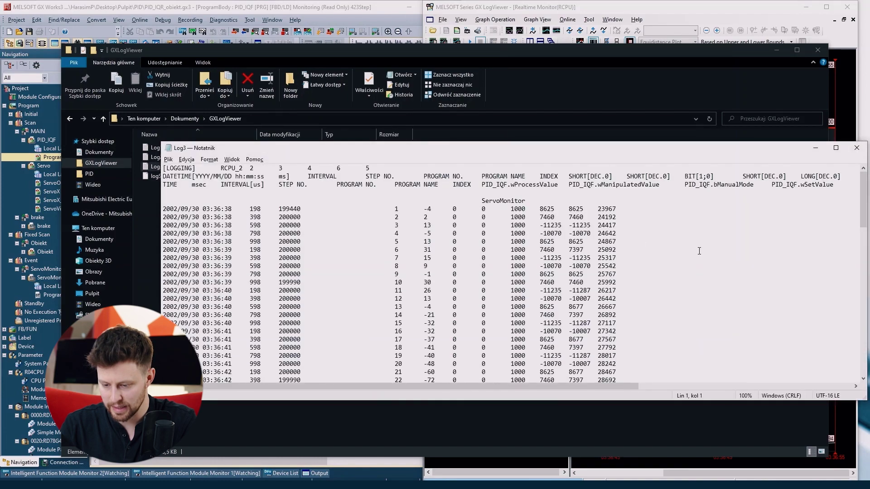
scroll(650, 230, down, 12)
drag(650, 230, 162, 232)
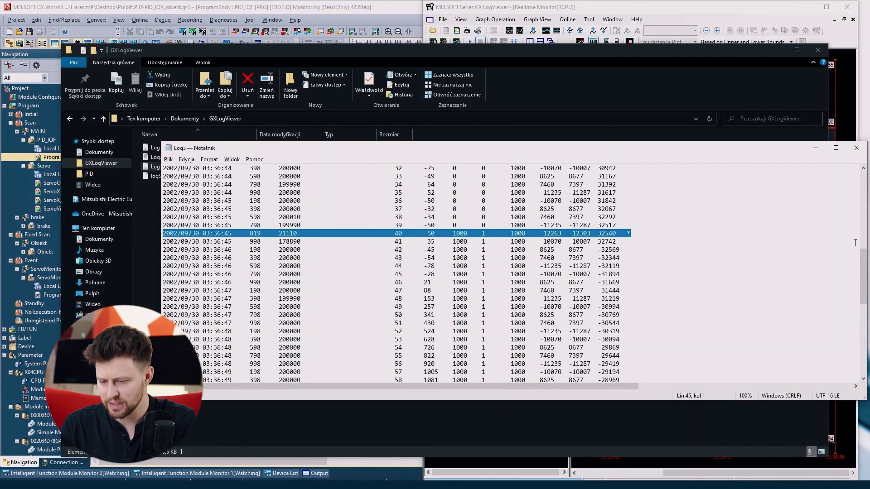
scroll(644, 230, up, 12)
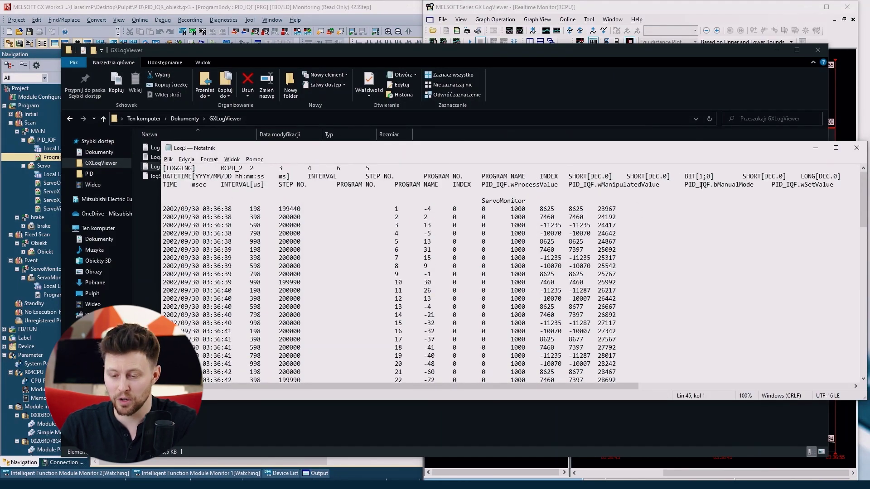
scroll(731, 216, down, 20)
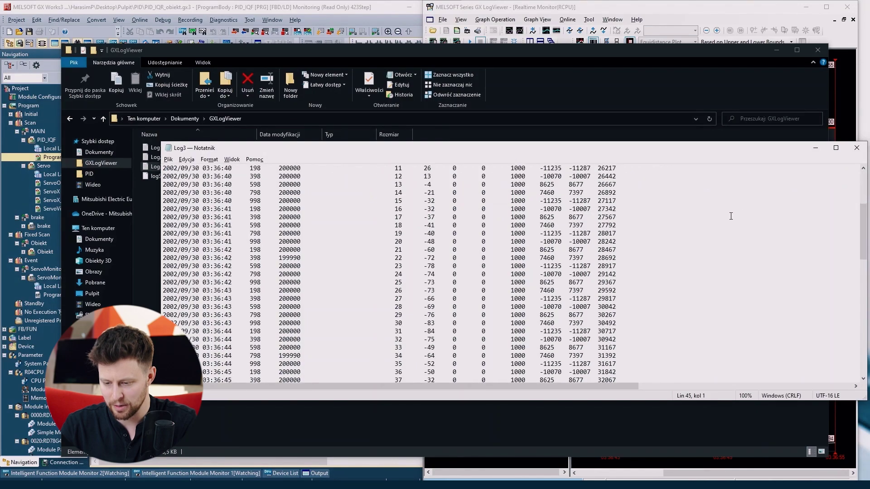